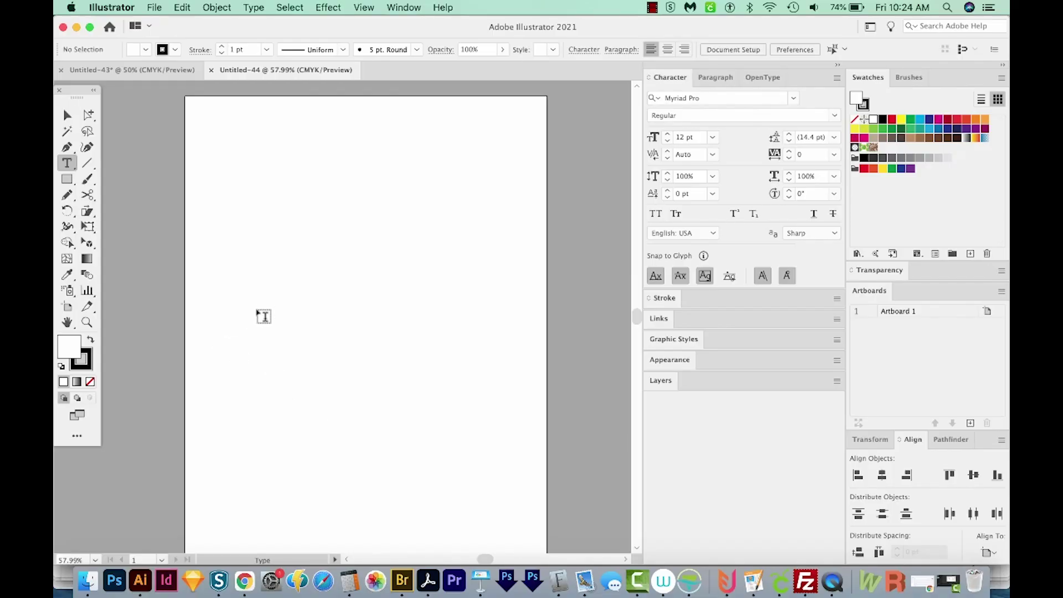
- Open a Finder window to locate the hand-drawn alphabet artwork
click(87, 581)
- Place Untitled_Artwork.png on the artboard, image-trace it, and expand it into vector paths
mouse_move(333, 103)
mouse_down()
mouse_move(304, 447)
mouse_move(344, 425)
mouse_up()
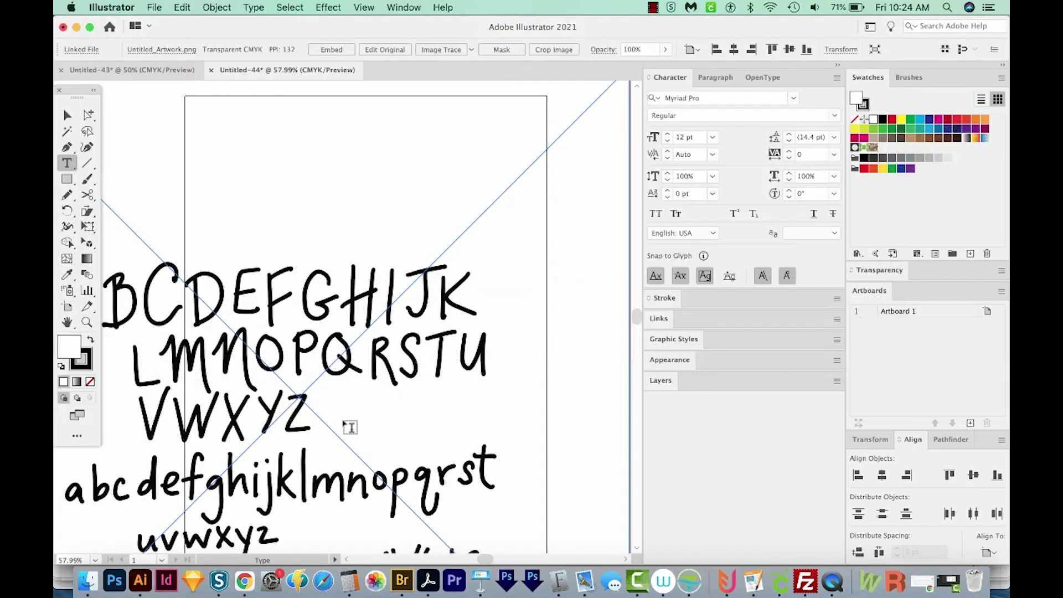
drag(400, 328, 393, 321)
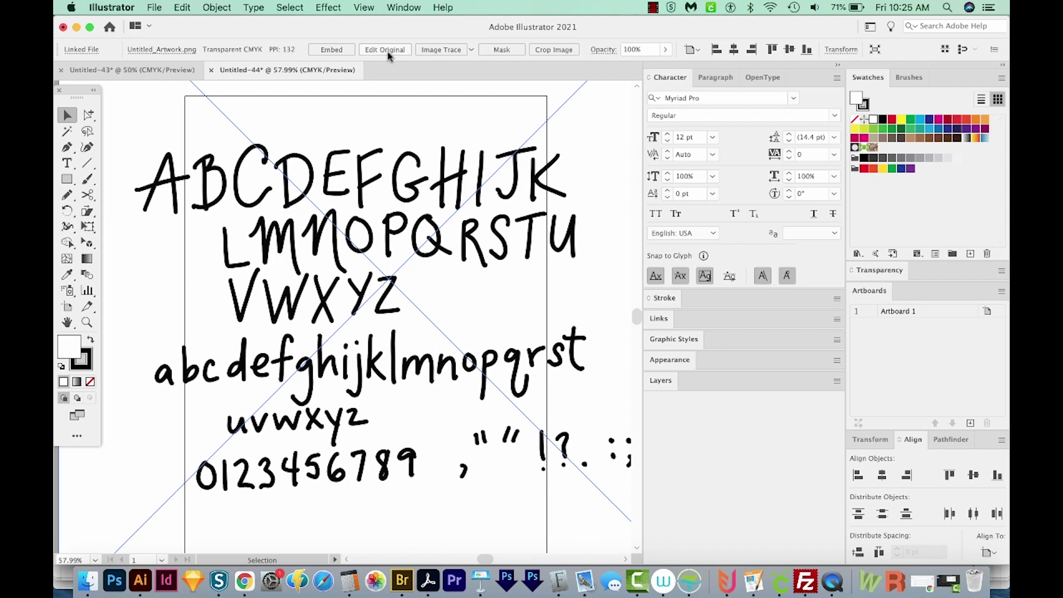
click(438, 50)
click(384, 160)
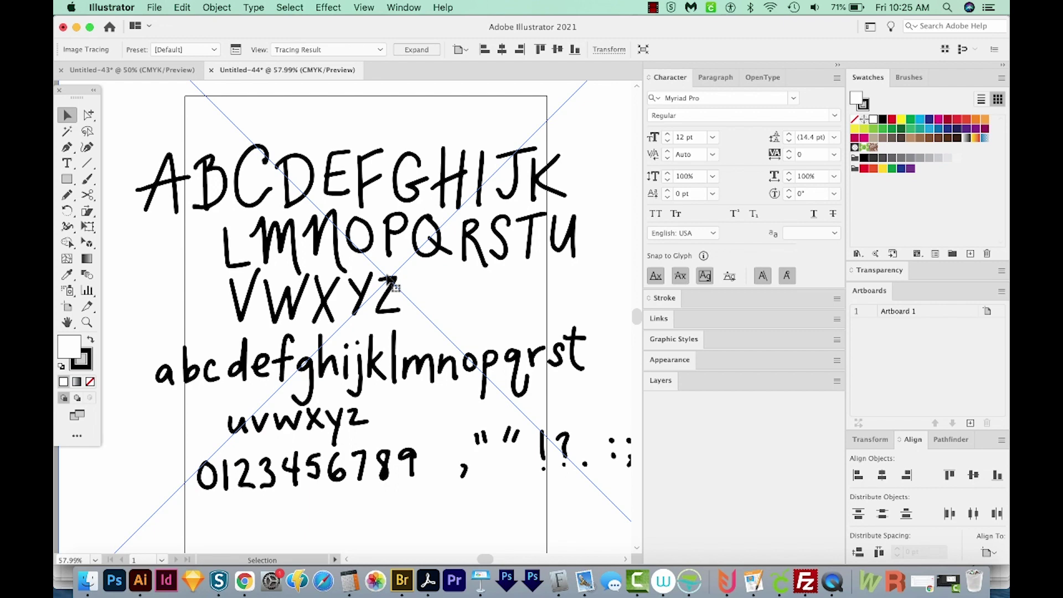
click(419, 49)
key(y)
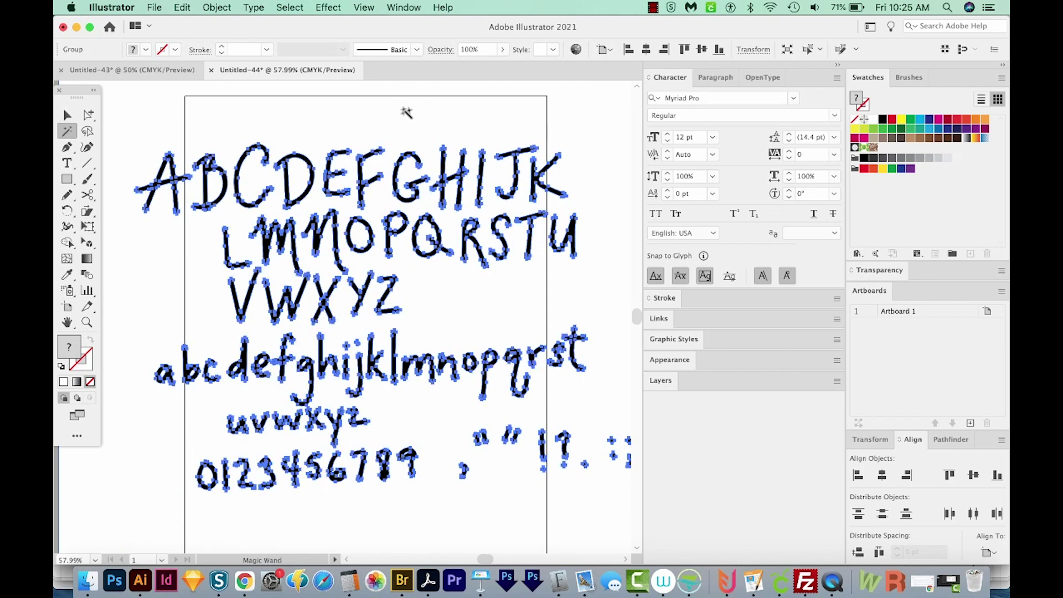
click(404, 107)
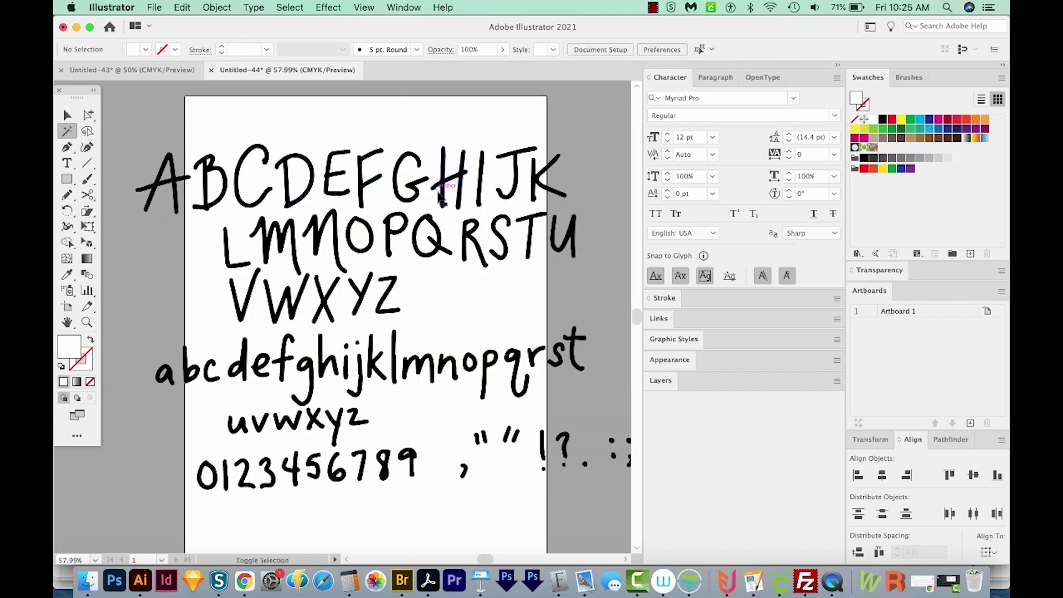
- Scale the traced lettering down to fit the page
key(v)
key(ctrl+minus)
key(ctrl+minus)
key(ctrl+a)
mouse_move(487, 394)
mouse_down()
mouse_move(477, 398)
mouse_move(399, 325)
mouse_move(396, 282)
mouse_up()
click(395, 282)
- Merge the letter rows into single uppercase, lowercase, and digit-and-punctuation lines
click(382, 241)
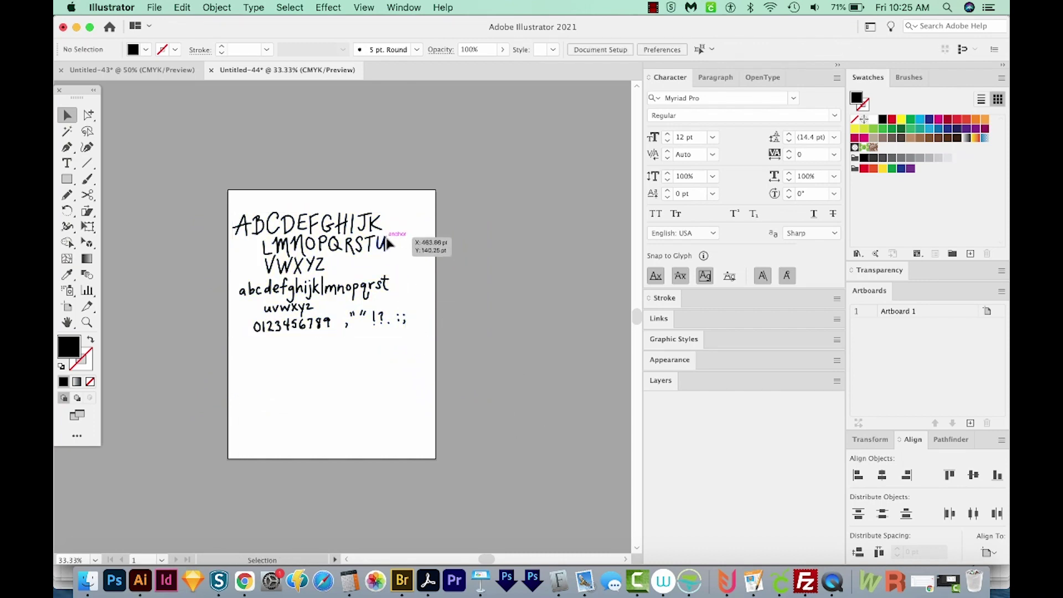
drag(382, 241, 502, 220)
drag(351, 259, 258, 286)
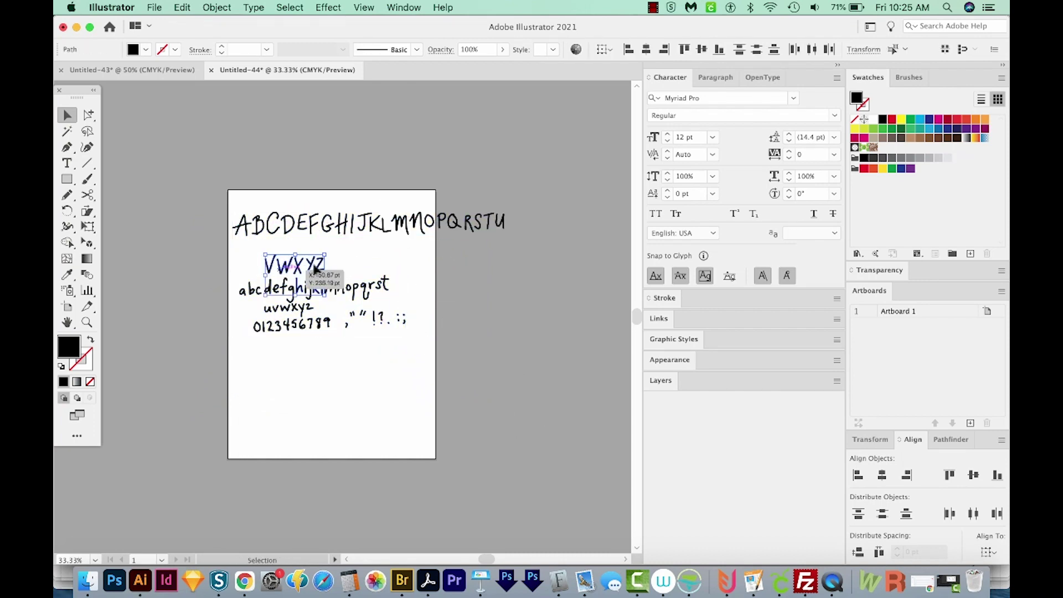
drag(316, 268, 560, 224)
drag(315, 290, 316, 250)
click(287, 306)
drag(286, 307, 416, 251)
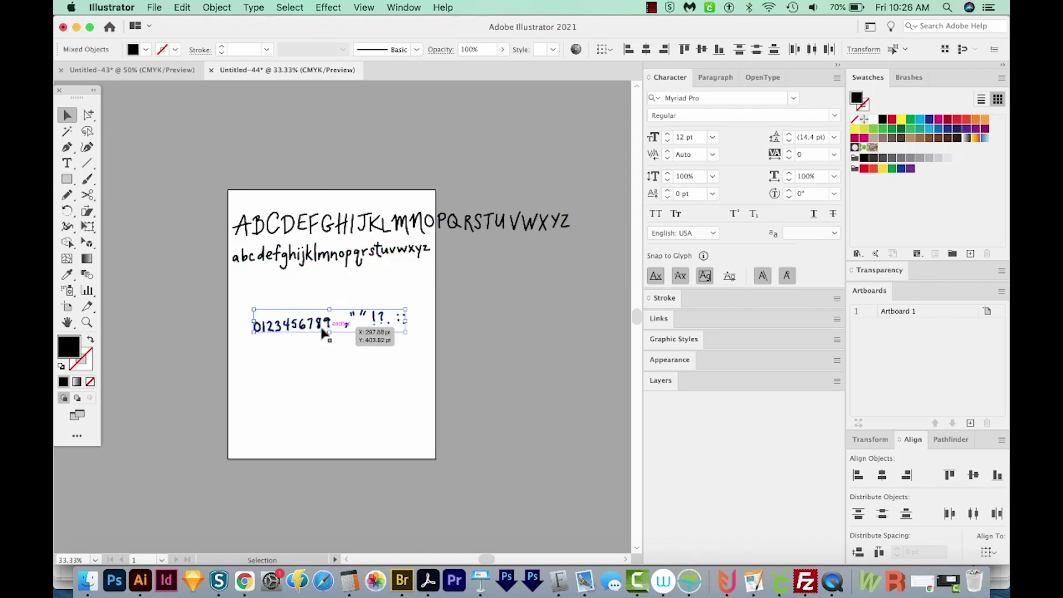
drag(325, 325, 314, 290)
scroll(400, 380, up, 2)
drag(167, 241, 593, 263)
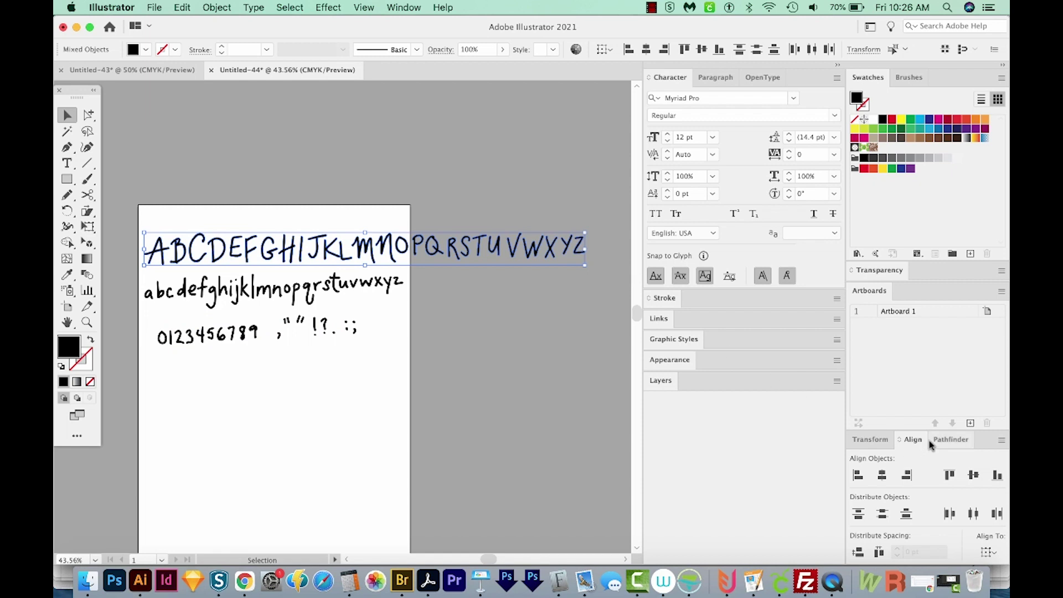
- Vertically align the uppercase letters and check how the i, j and D glyphs are grouped
click(974, 475)
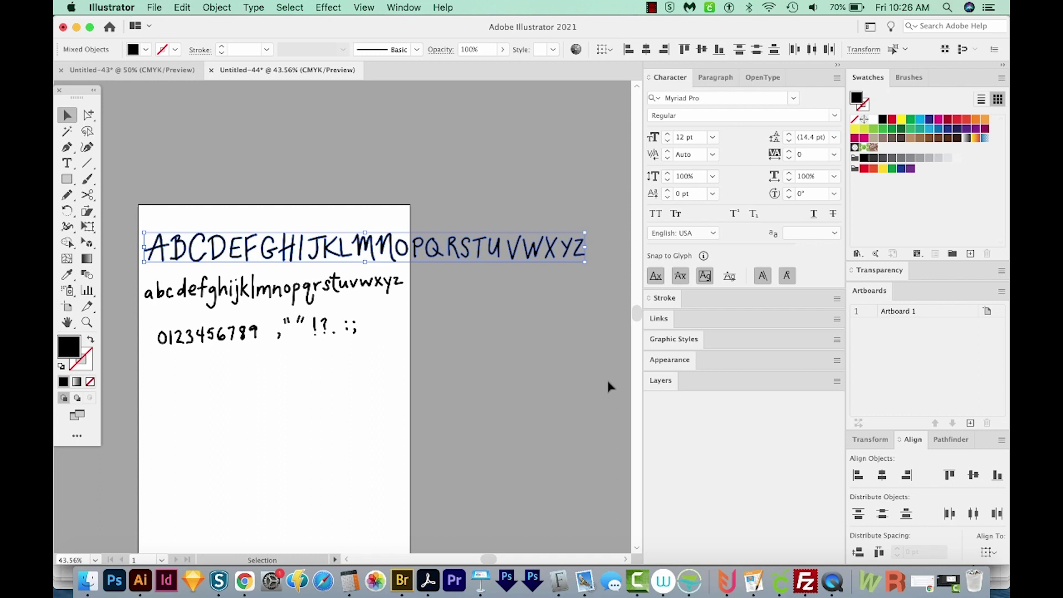
click(372, 202)
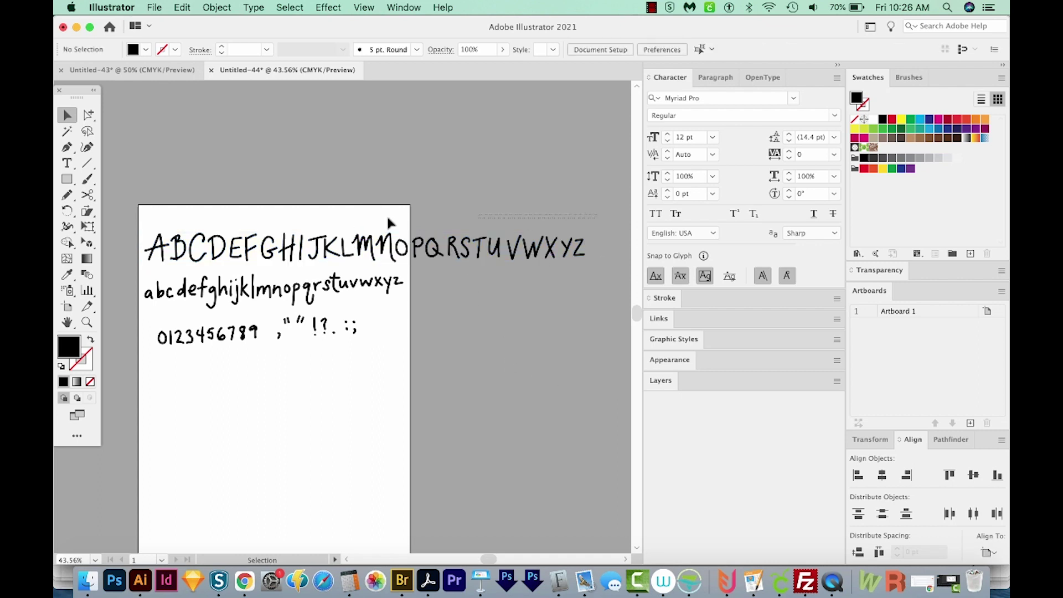
click(160, 253)
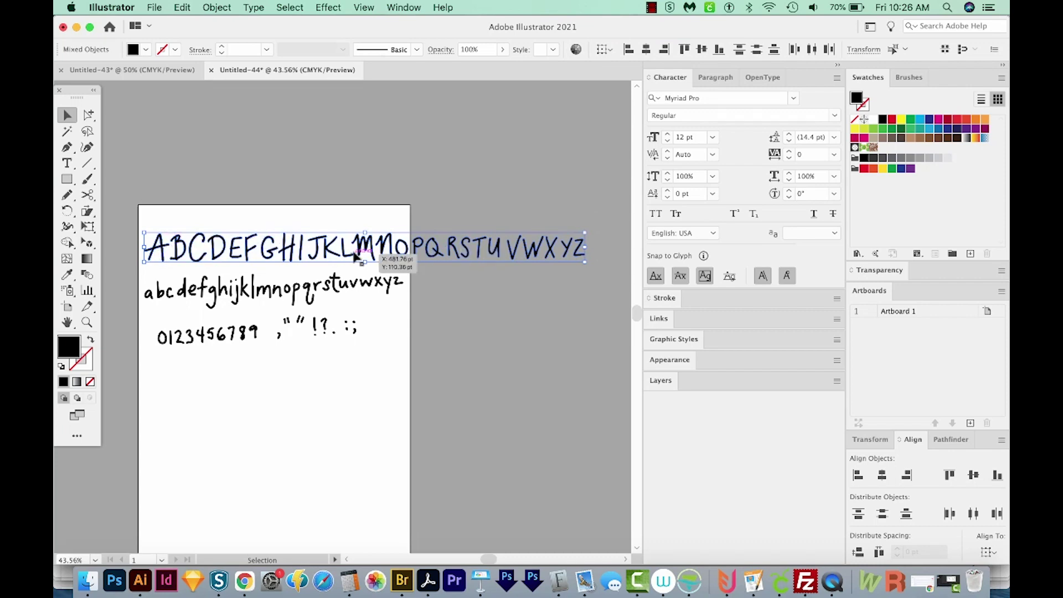
click(432, 275)
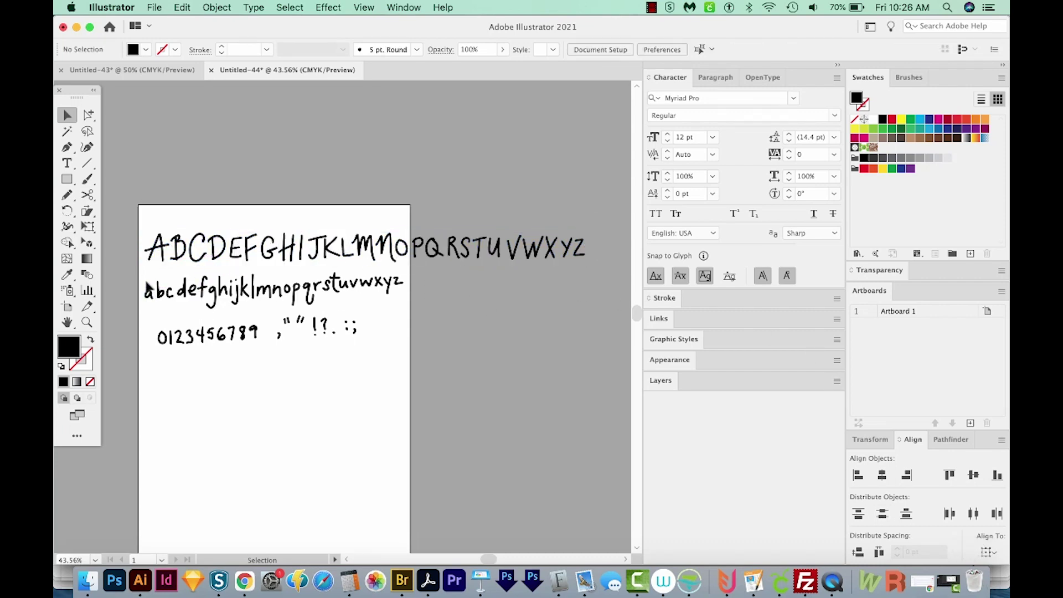
click(413, 294)
scroll(412, 295, up, 2)
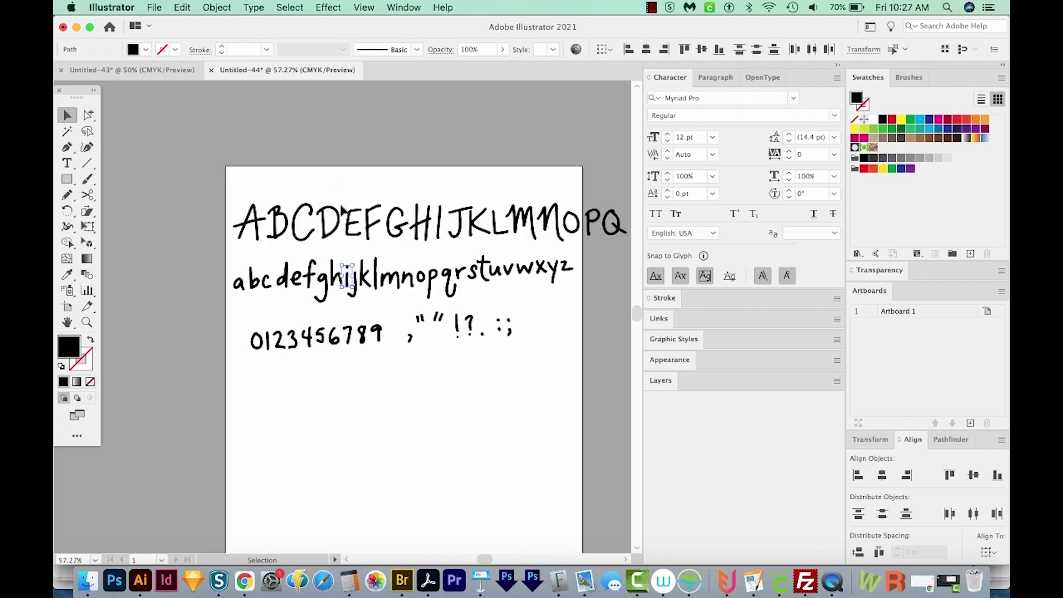
click(336, 218)
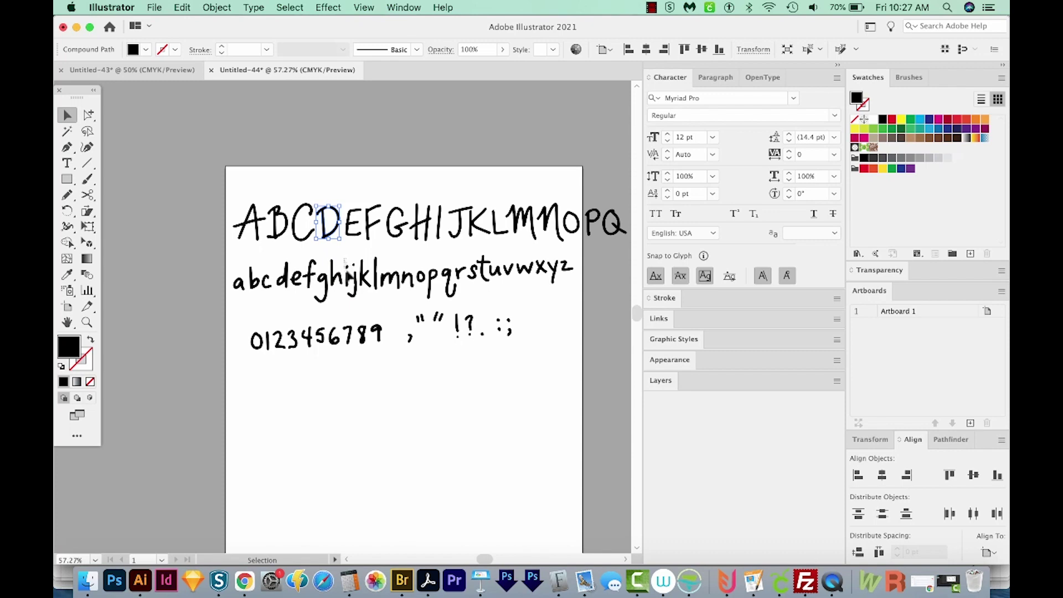
click(349, 273)
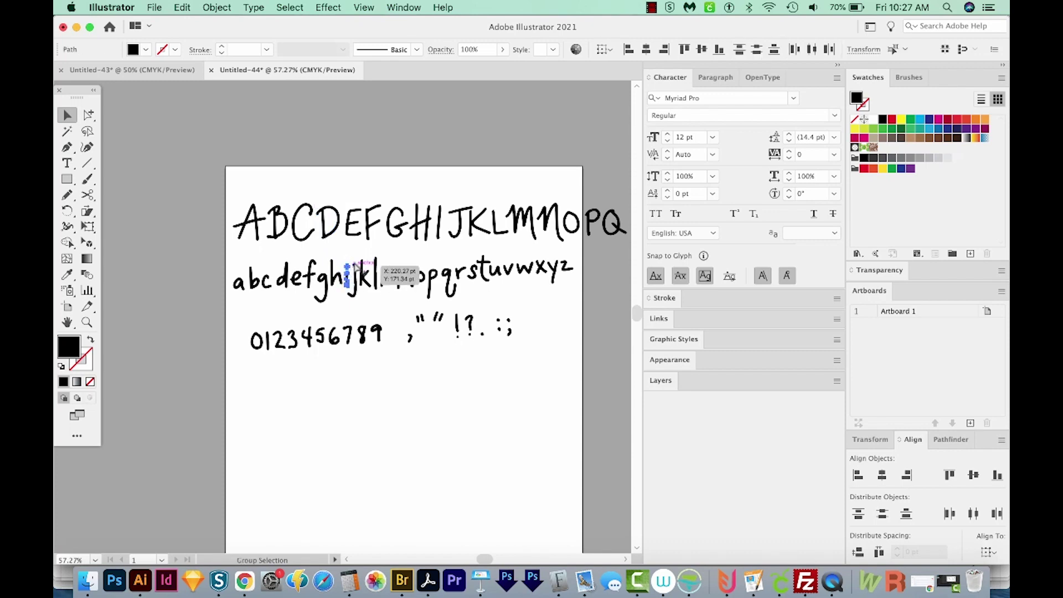
click(356, 262)
click(352, 287)
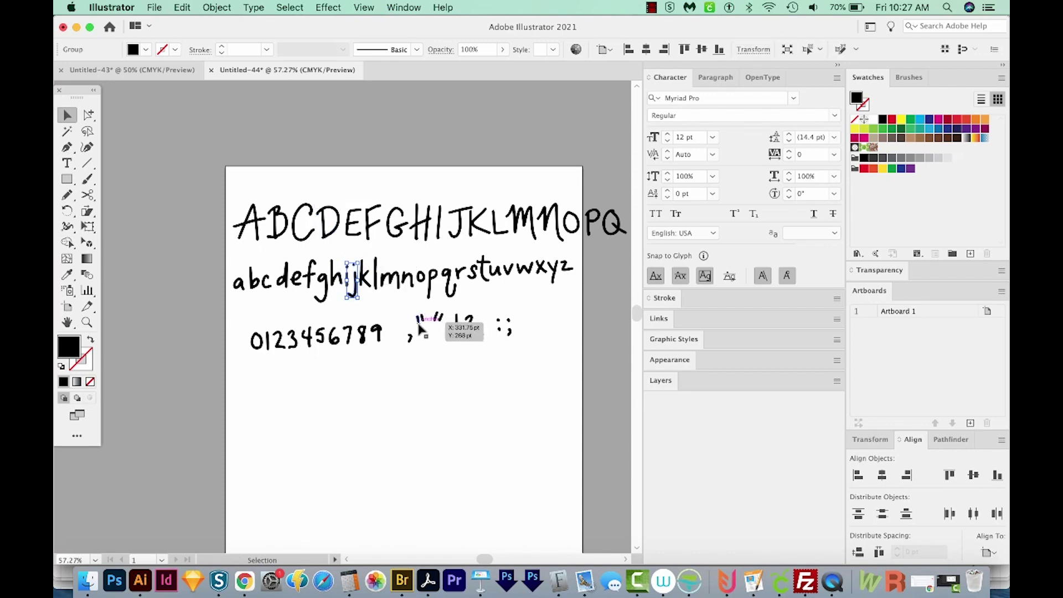
click(478, 376)
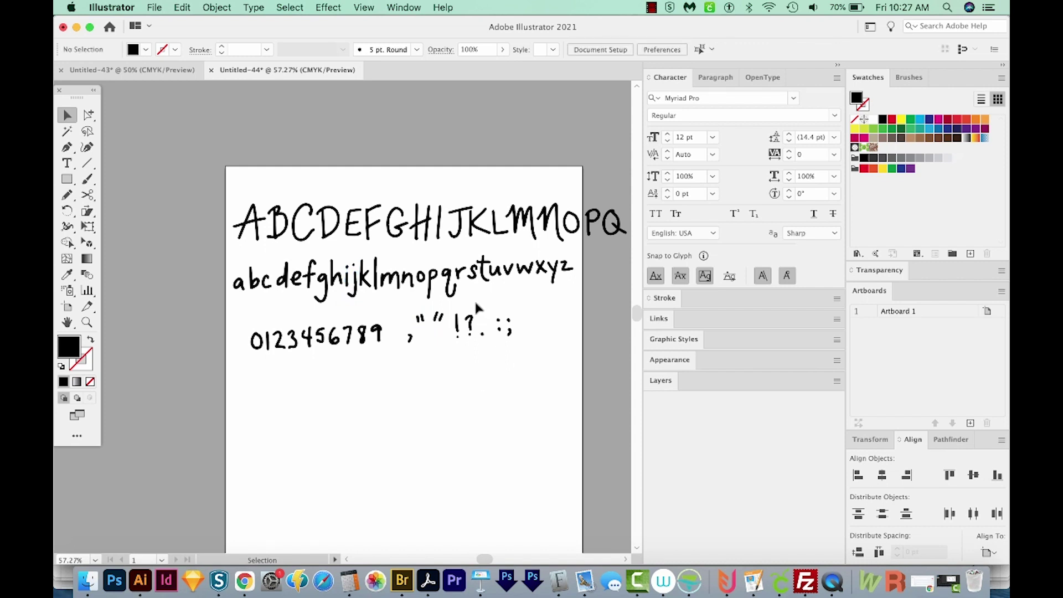
- Add a horizontal guide beneath the lowercase line and check the row selections
drag(359, 89, 368, 319)
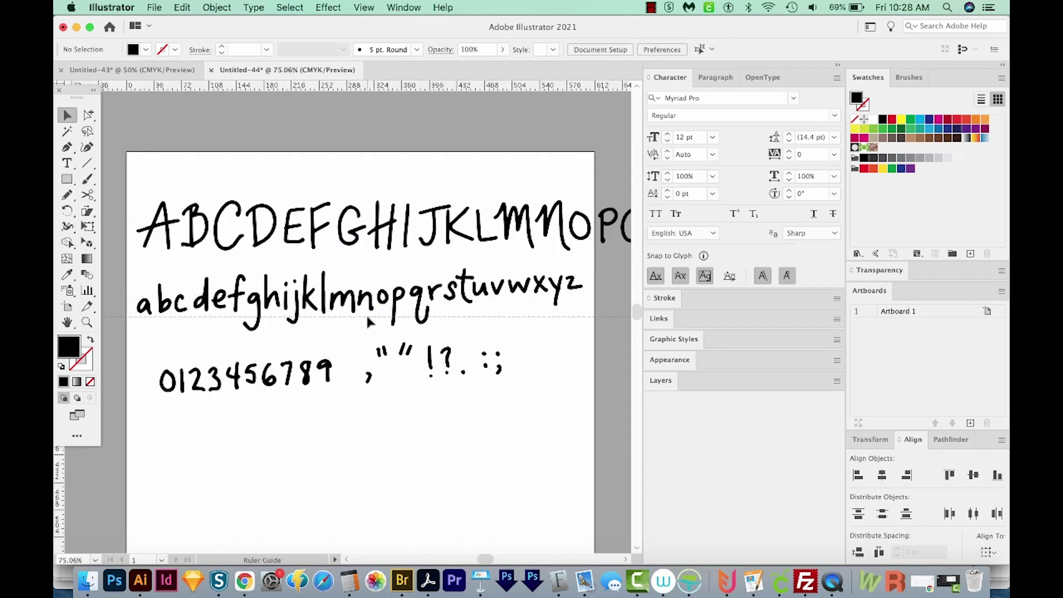
click(208, 294)
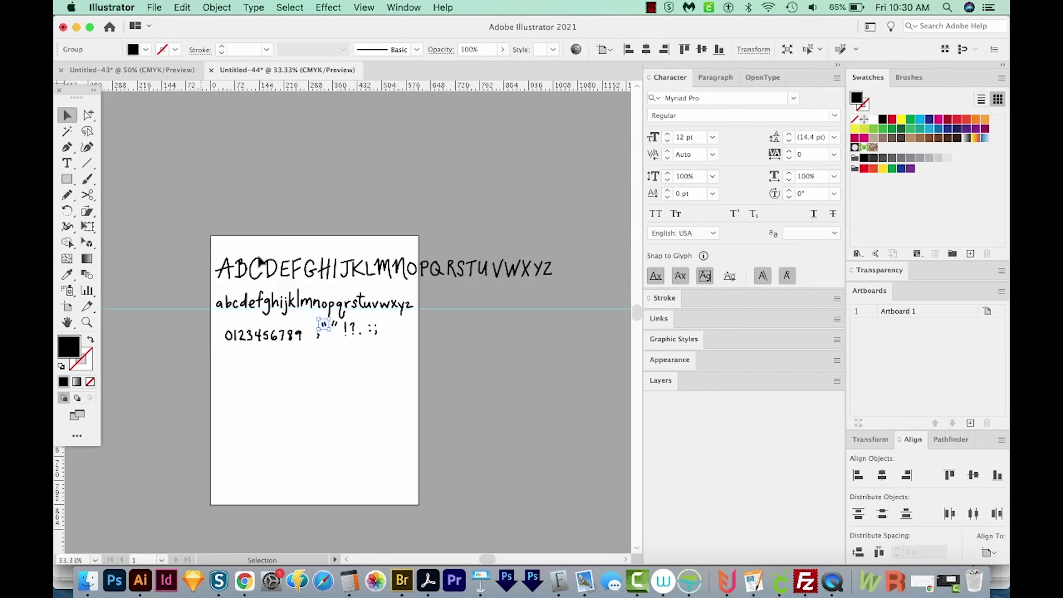
drag(263, 264, 486, 277)
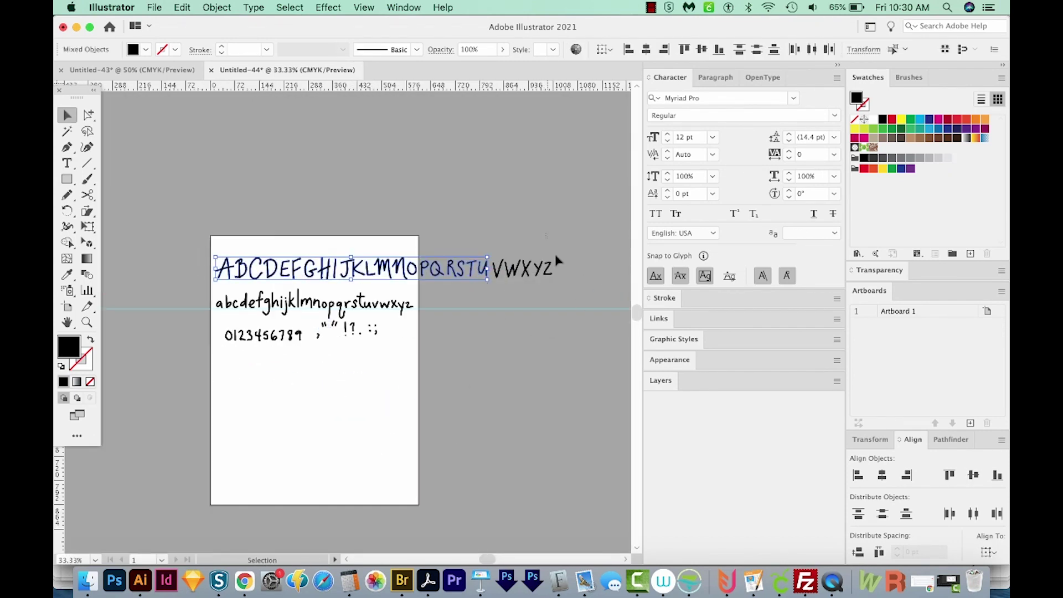
click(217, 278)
click(418, 315)
click(226, 339)
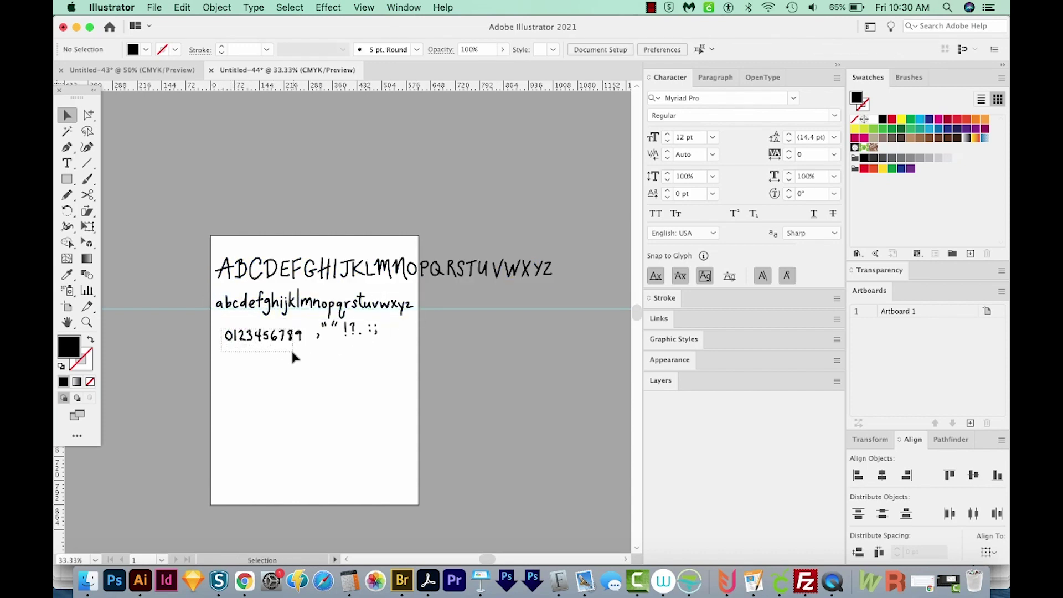
- Launch Fontself Maker and import the uppercase line as glyphs A–Z
click(403, 8)
mouse_move(418, 90)
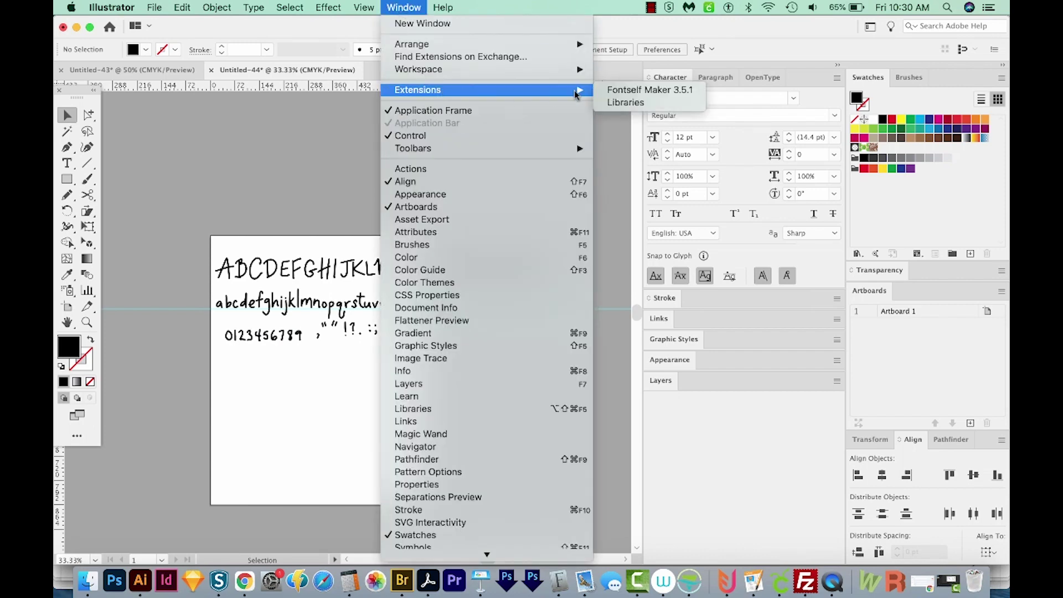
click(651, 91)
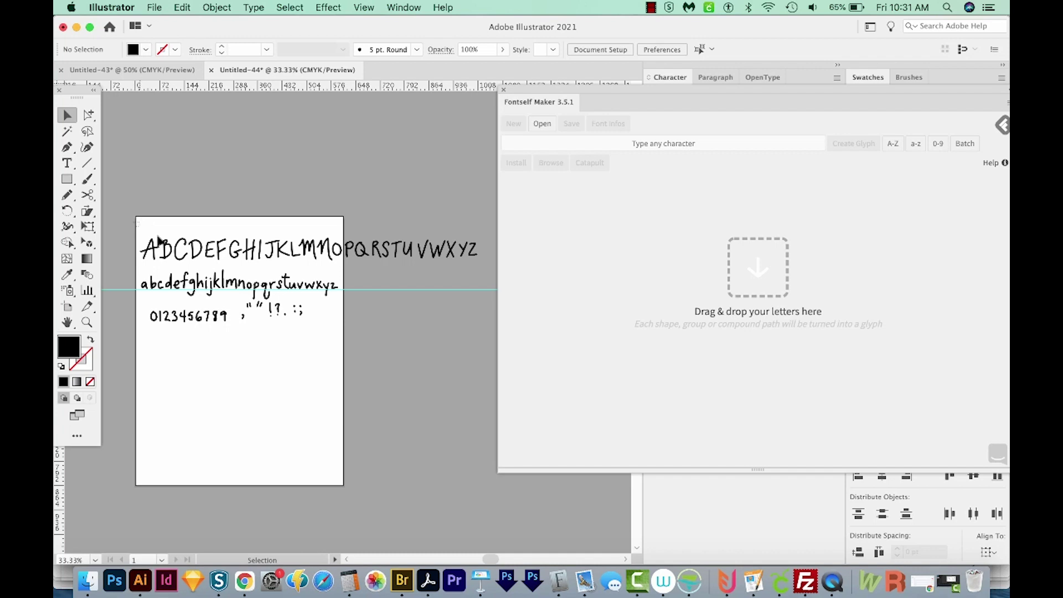
drag(492, 274, 450, 258)
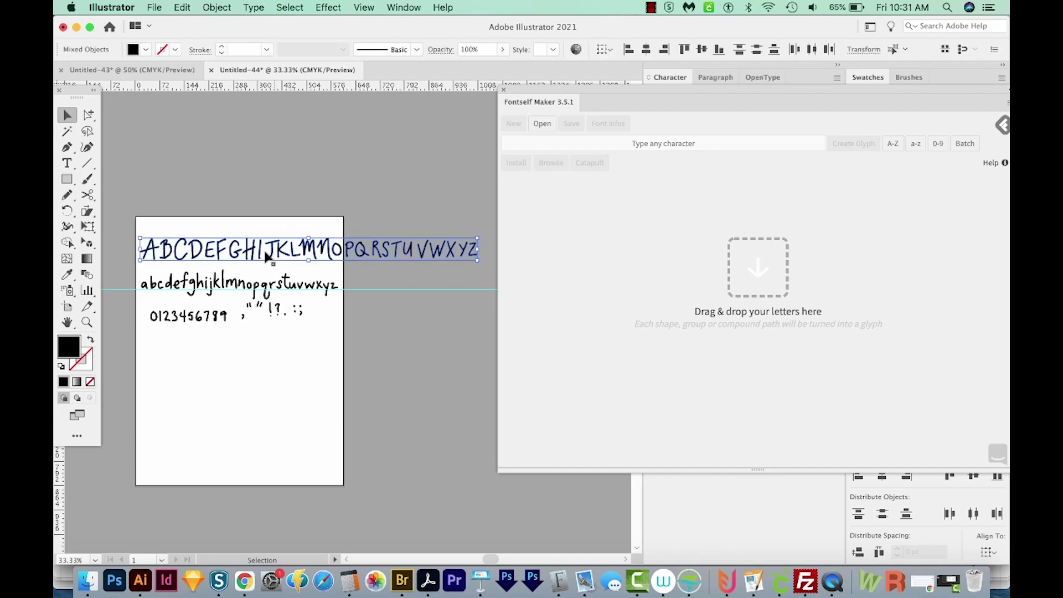
mouse_move(239, 258)
mouse_down()
mouse_move(789, 258)
mouse_move(744, 174)
mouse_up()
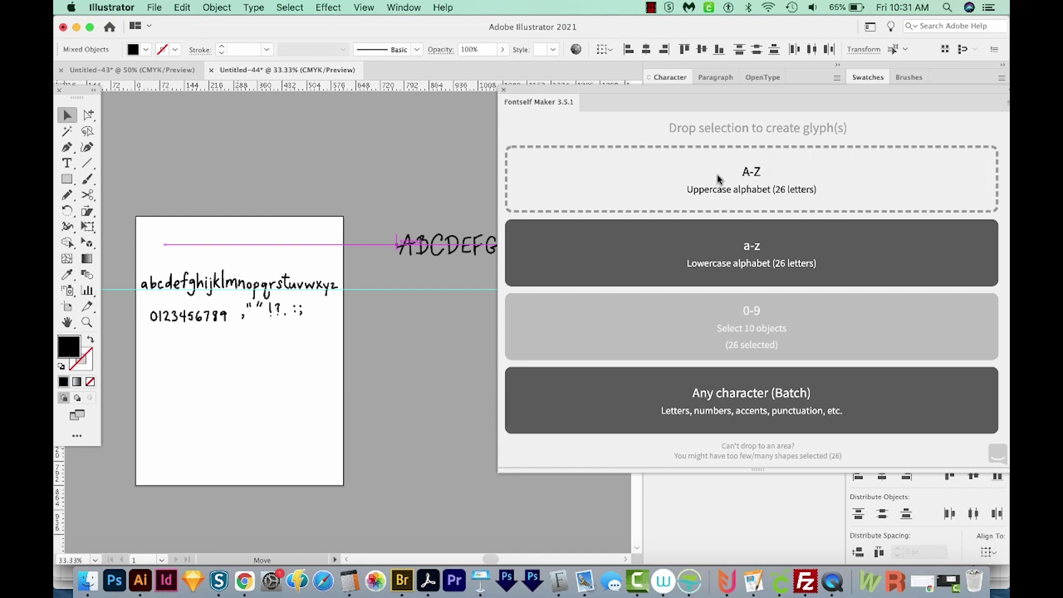
drag(718, 179, 717, 175)
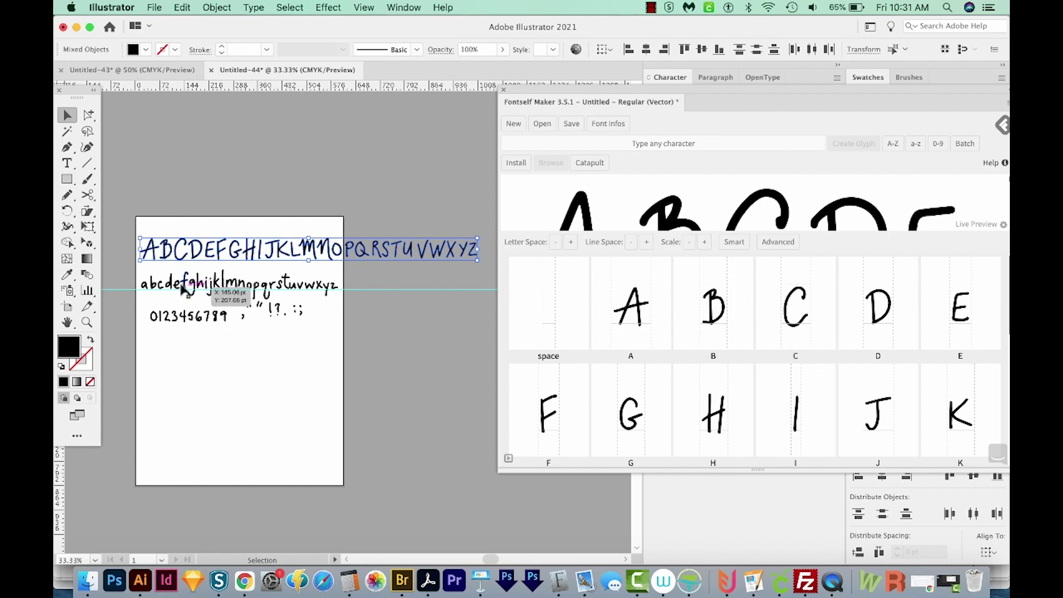
- Import the lowercase line as glyphs a–z and the digit row as 0–9
click(335, 300)
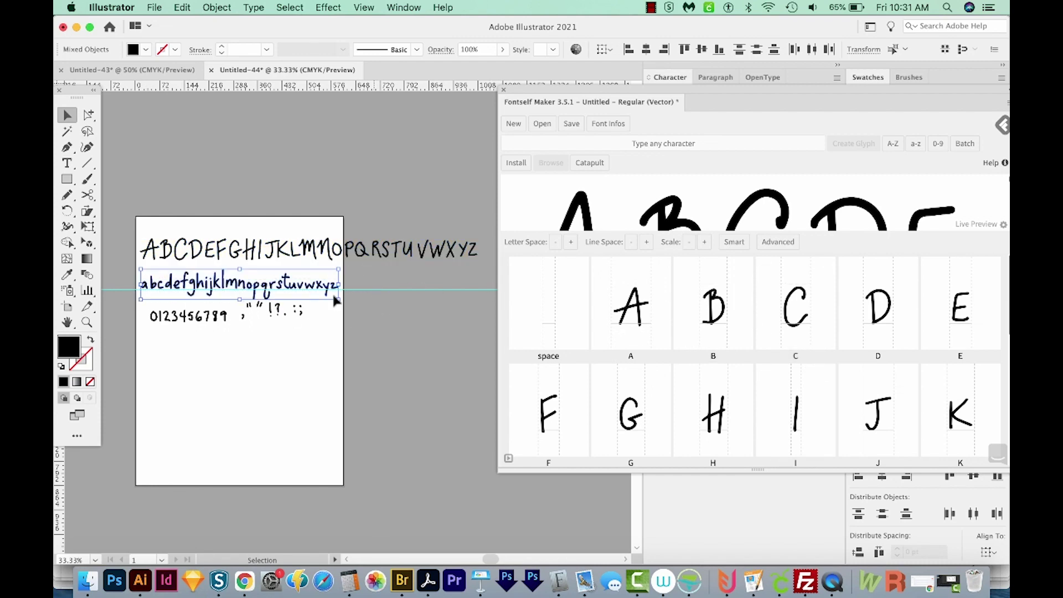
drag(239, 285, 634, 234)
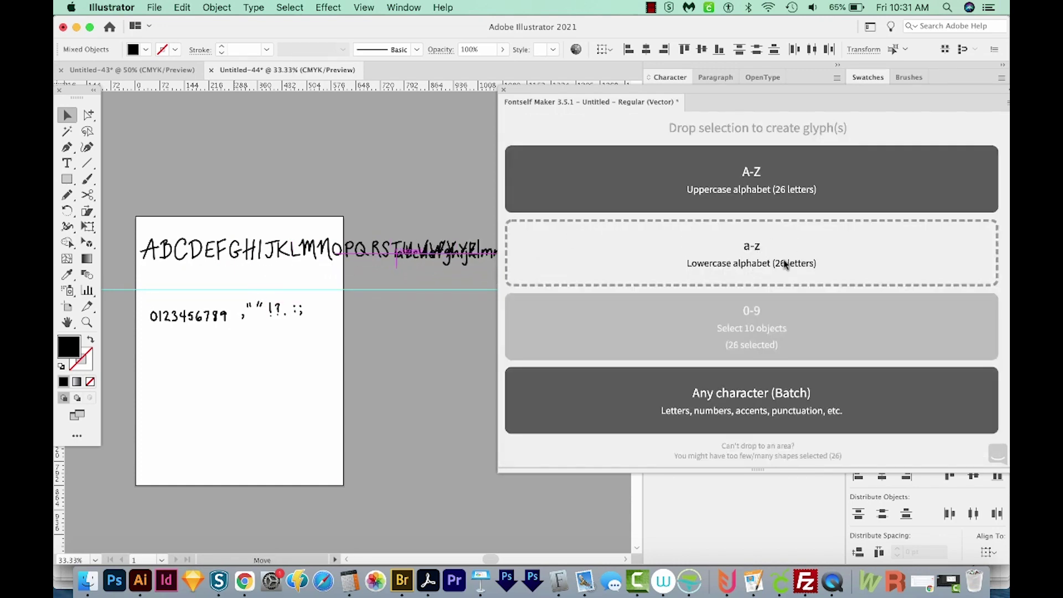
drag(784, 264, 790, 262)
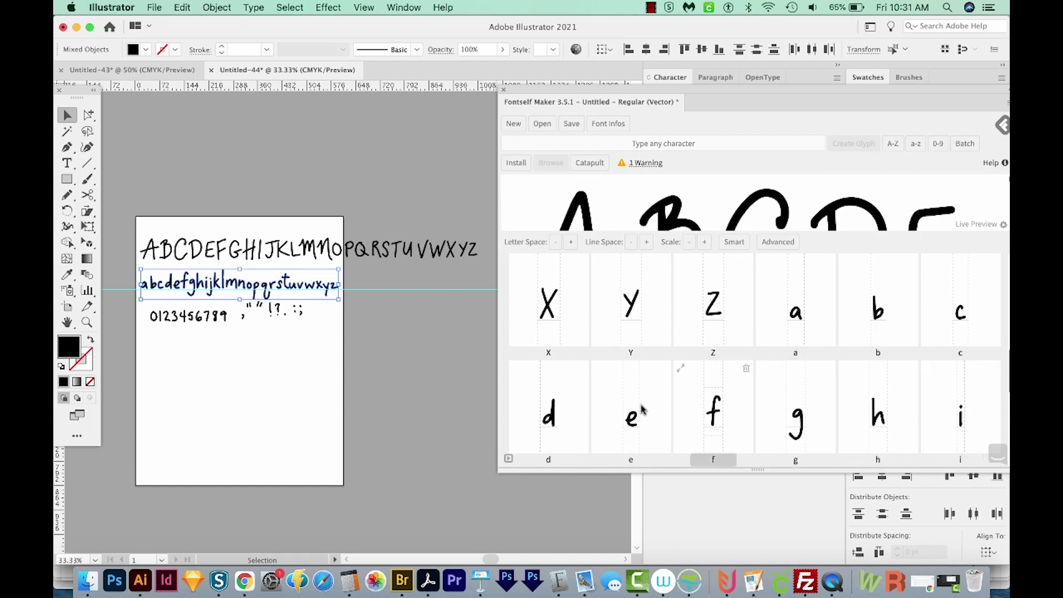
click(199, 345)
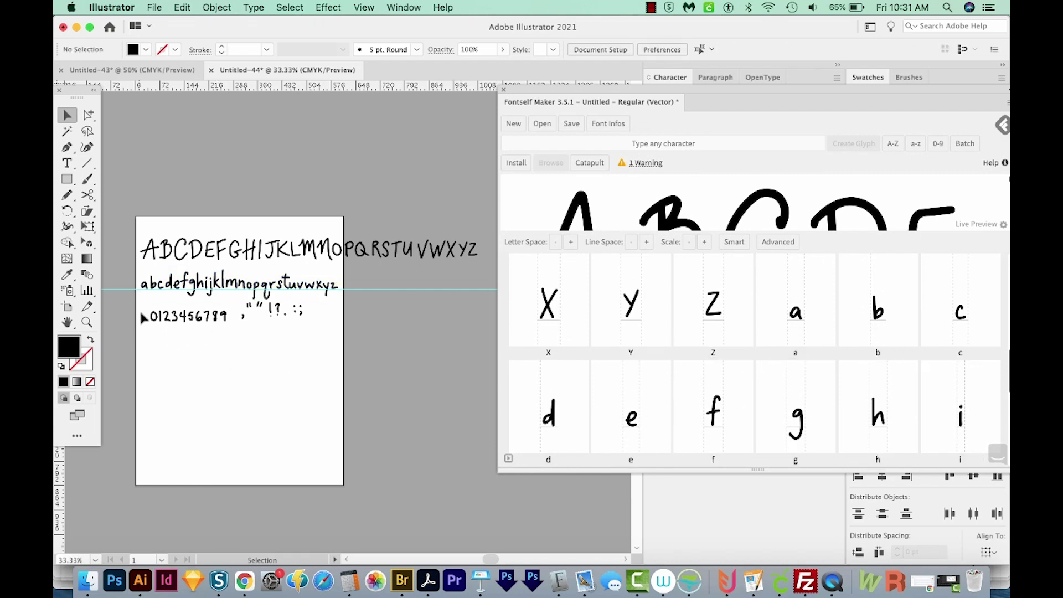
drag(141, 317, 218, 324)
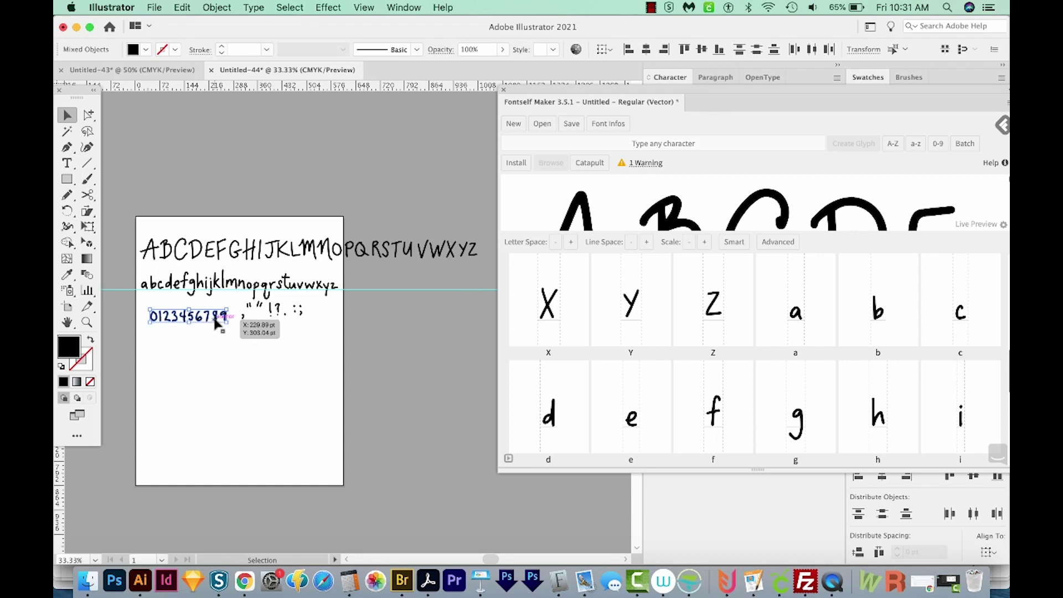
mouse_move(218, 322)
mouse_down()
mouse_move(687, 311)
mouse_move(739, 327)
mouse_up()
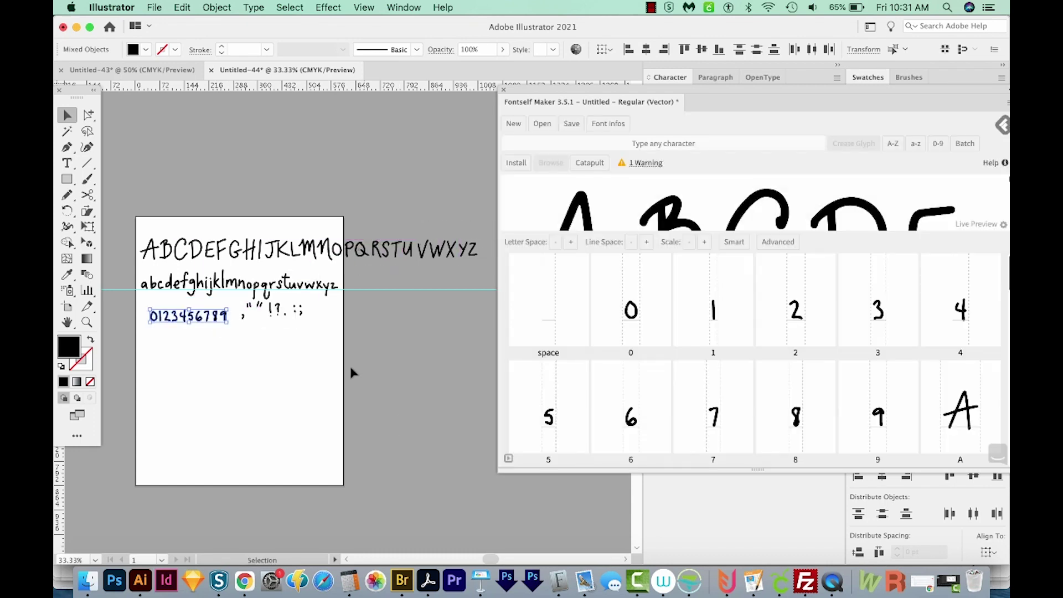
mouse_move(279, 324)
mouse_down()
mouse_move(241, 336)
mouse_move(558, 286)
mouse_up()
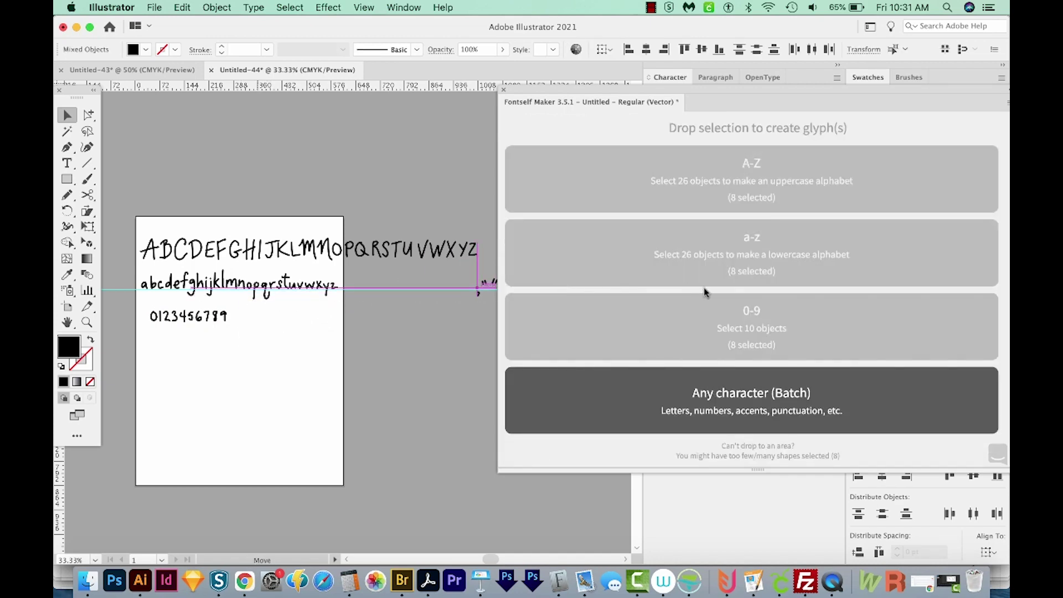
- Batch-import the punctuation marks as individual characters despite the multi-line warning
drag(690, 447, 753, 242)
mouse_move(746, 378)
mouse_down()
mouse_move(758, 405)
mouse_move(848, 387)
mouse_up()
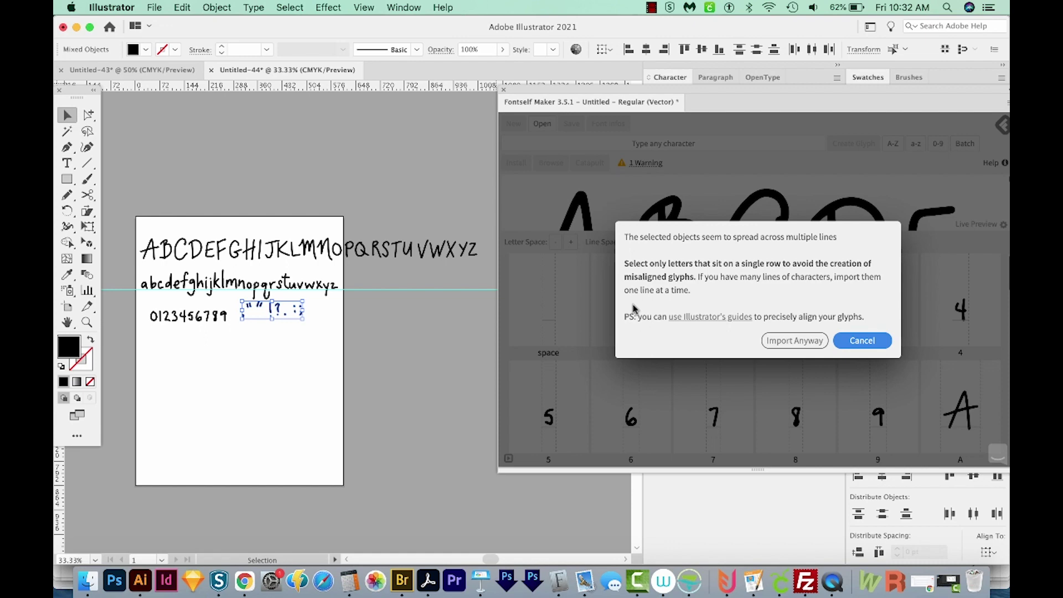
click(782, 341)
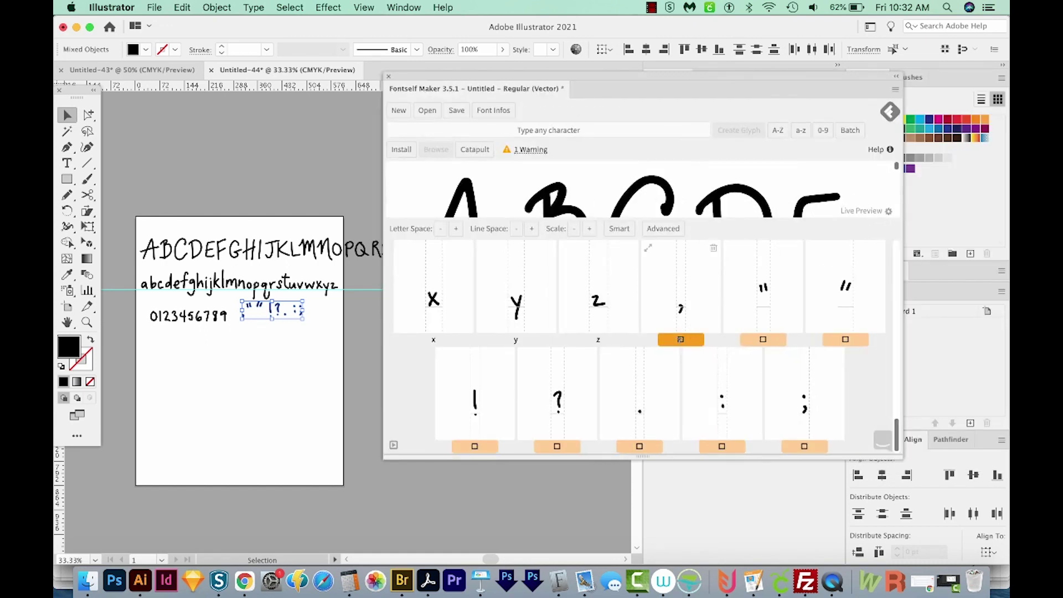
- Label the comma, exclamation, question mark, period, colon and semicolon glyphs, then view the font warning
click(680, 339)
text(,)
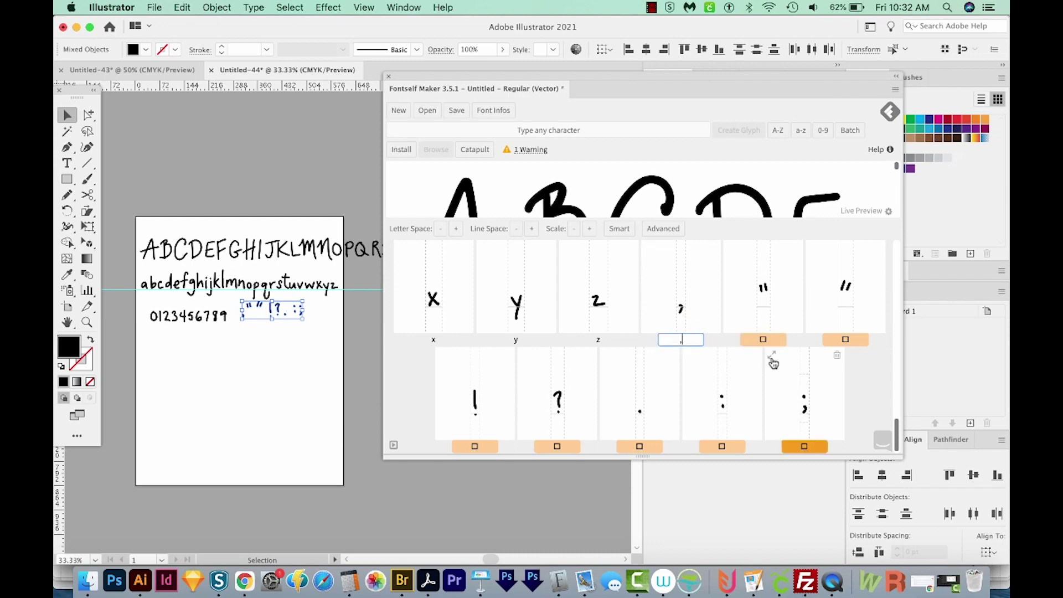
click(762, 338)
click(474, 444)
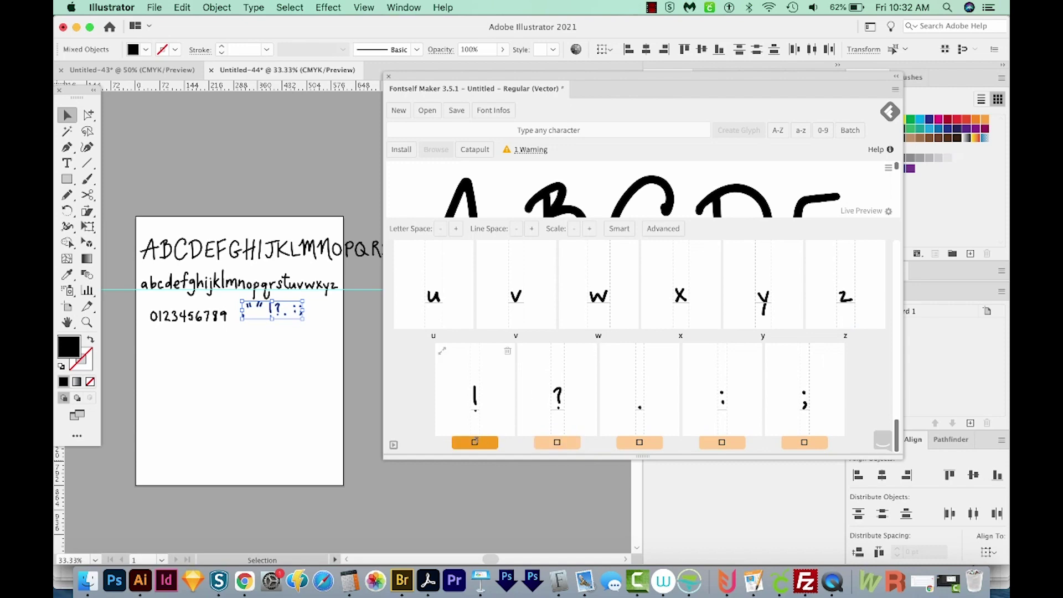
text(!)
click(536, 443)
text(?)
click(640, 442)
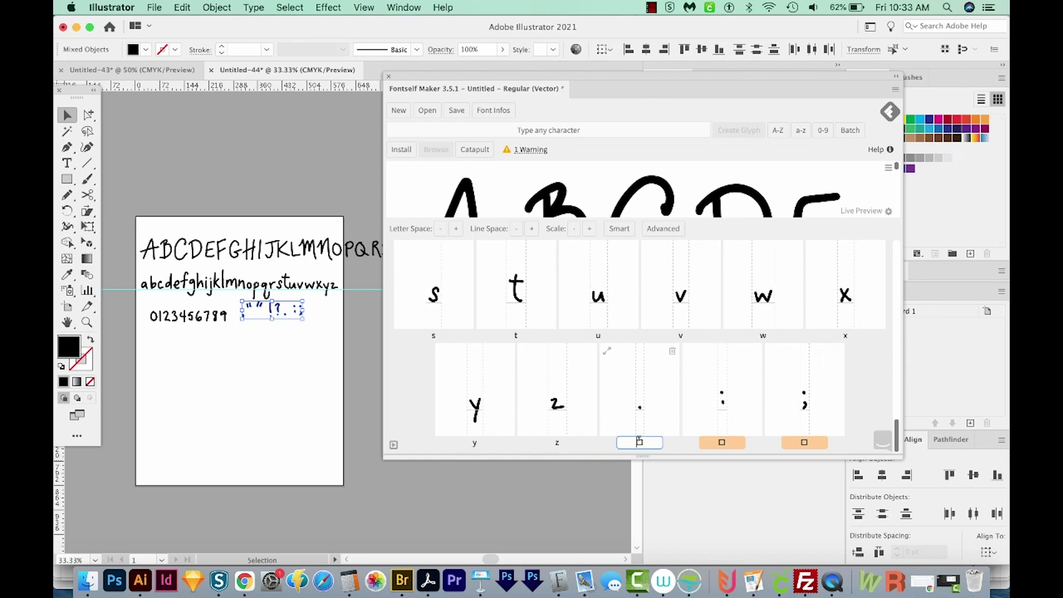
text(.)
click(723, 442)
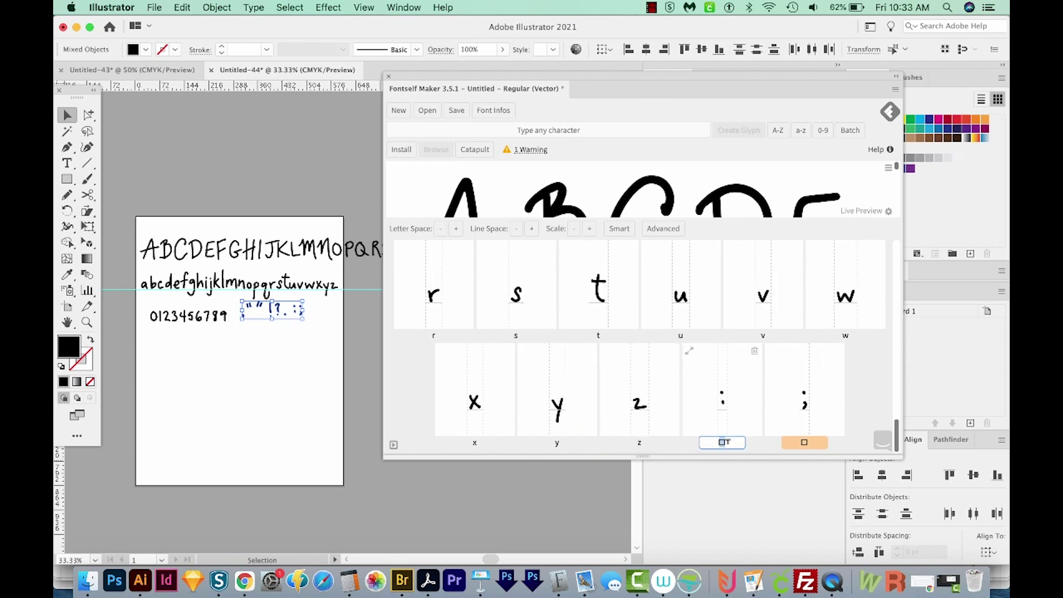
text(:)
click(803, 442)
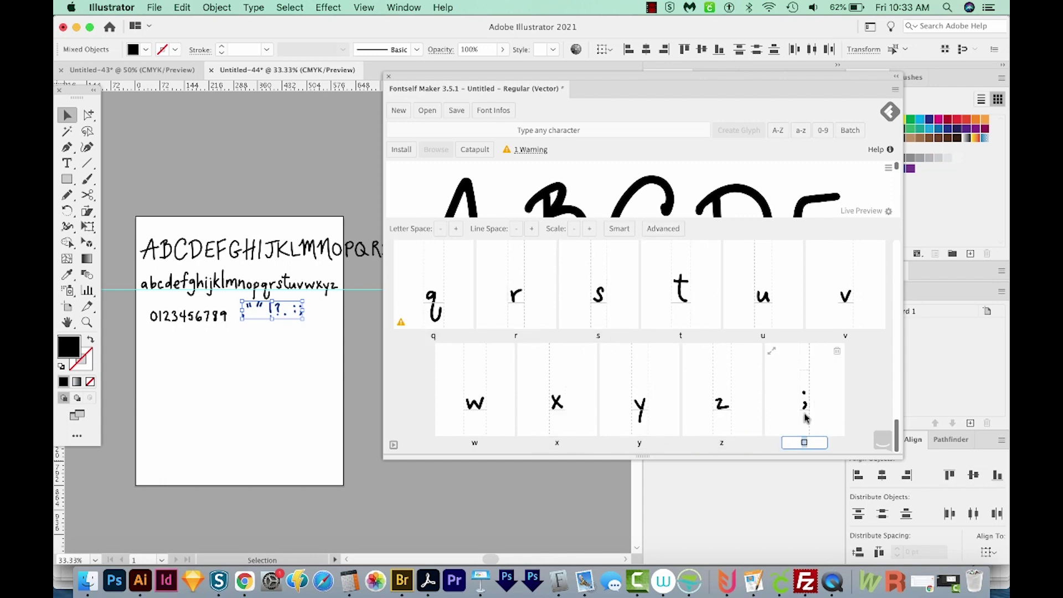
text(;)
key(Return)
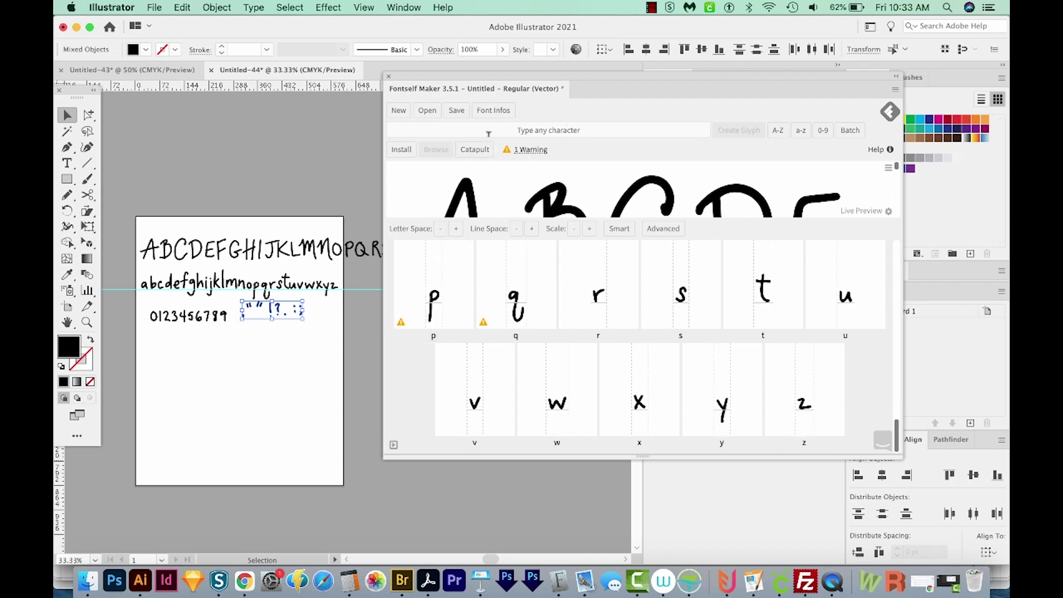
click(536, 152)
- From Fontself Maker, name the font Writing and export Writing.otf to the Desktop
click(458, 110)
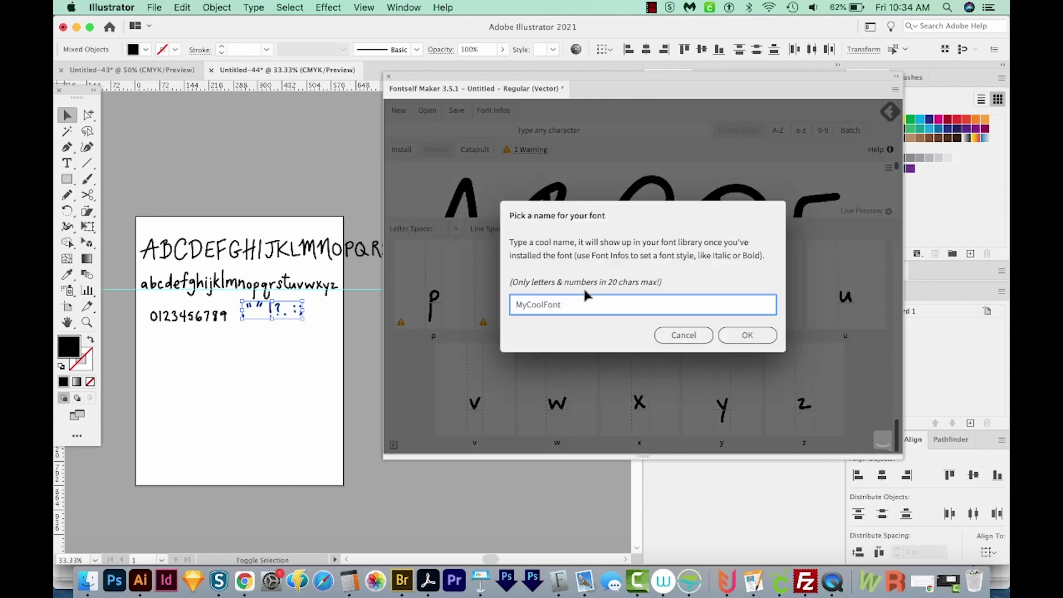
text(Writing)
click(746, 335)
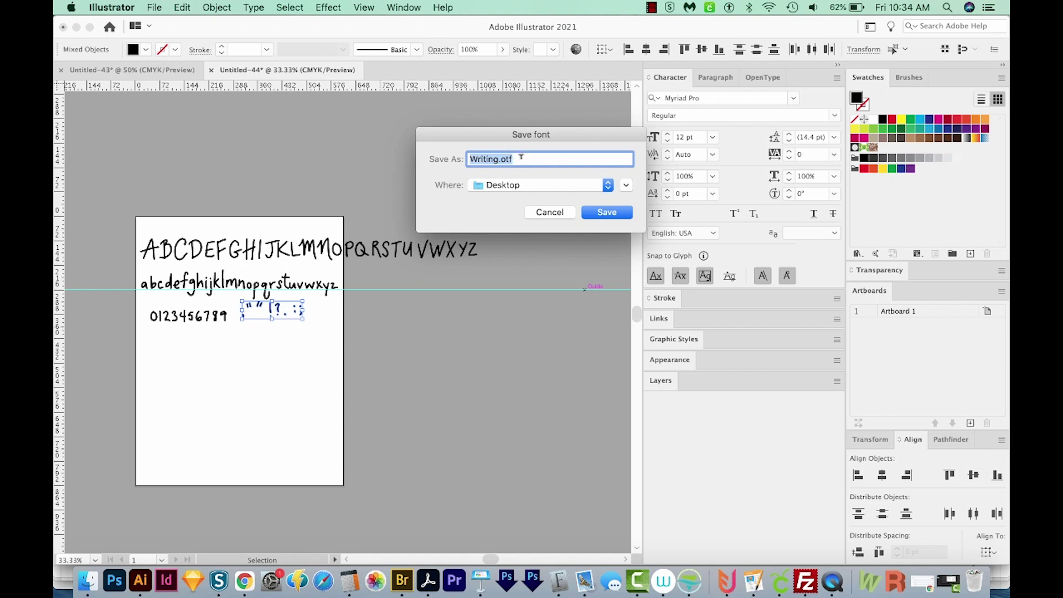
click(618, 214)
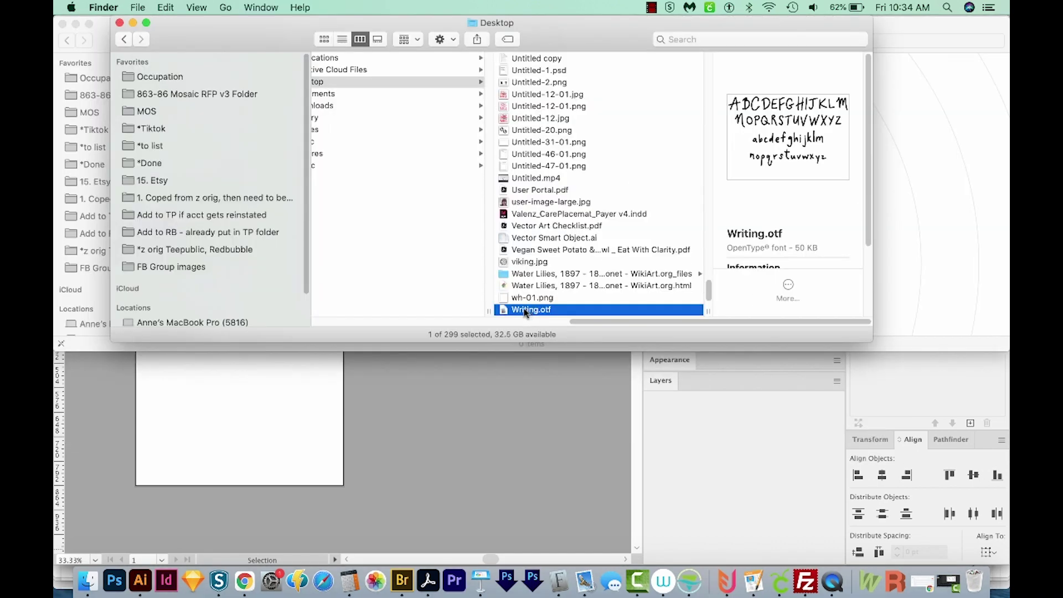
- Preview Writing.otf in Font Book, install the font, and return to Illustrator
double_click(524, 310)
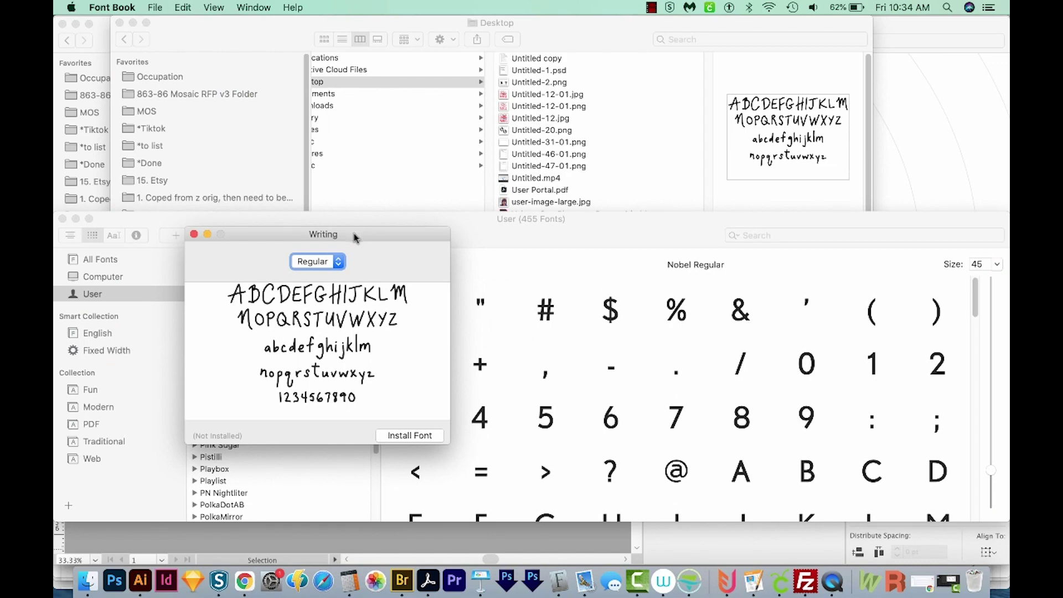
drag(354, 239, 377, 143)
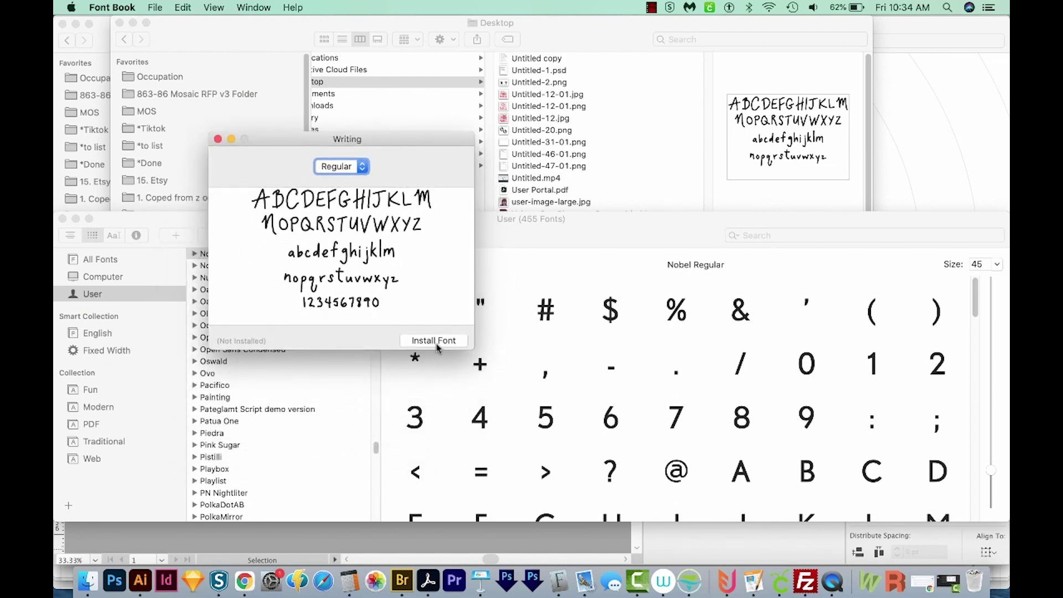
click(436, 341)
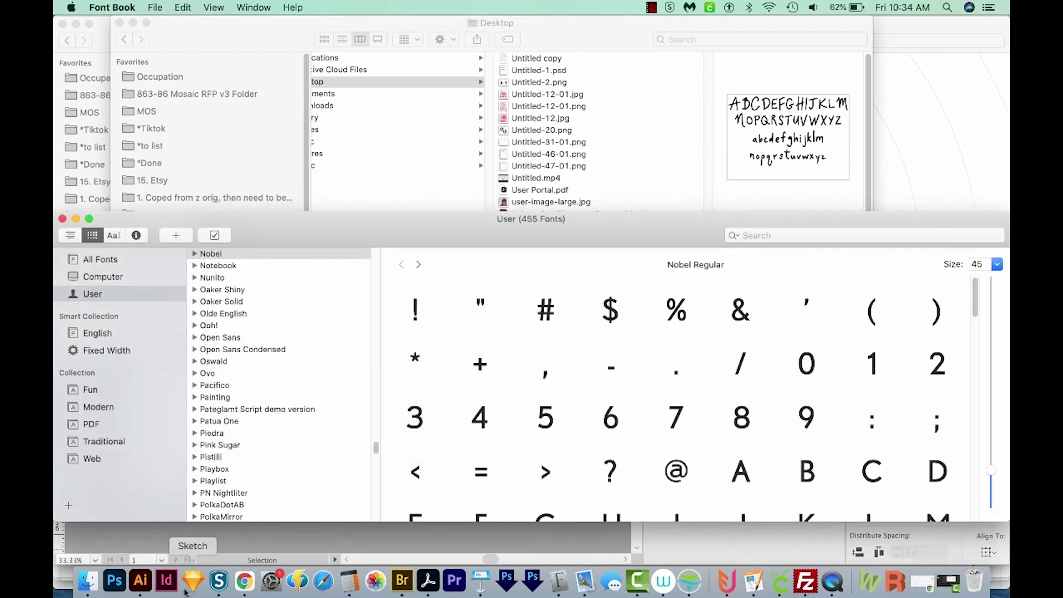
click(138, 583)
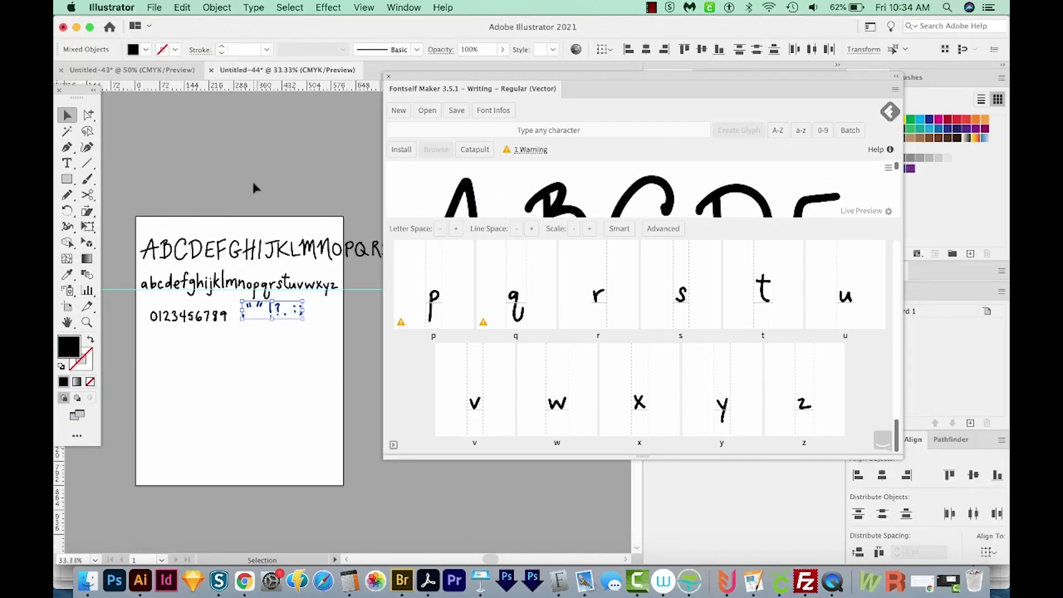
- Close Fontself Maker and add a 'Type something' text line to the artboard
drag(390, 79, 397, 73)
click(395, 72)
drag(321, 425, 408, 368)
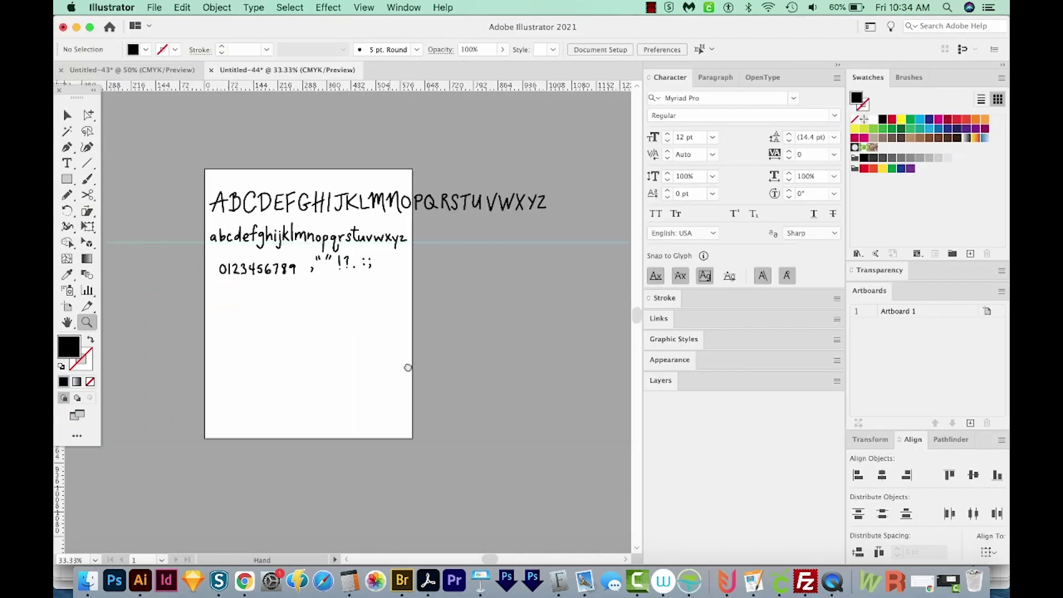
key(t)
click(173, 260)
text(Type something)
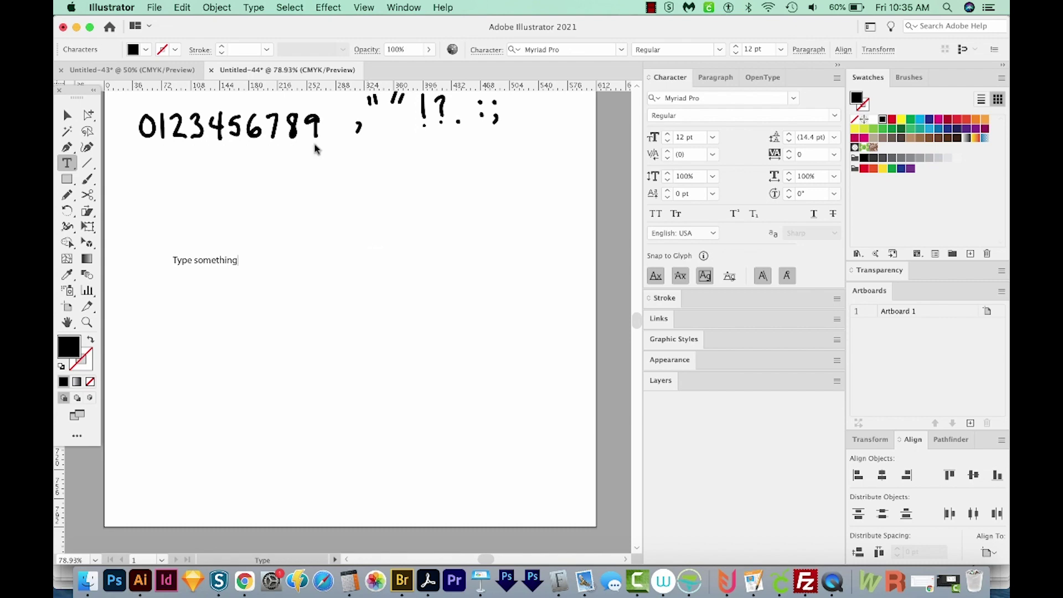
key(Escape)
- Set the text in the Writing font and reposition it on the artboard
click(575, 47)
text(writ)
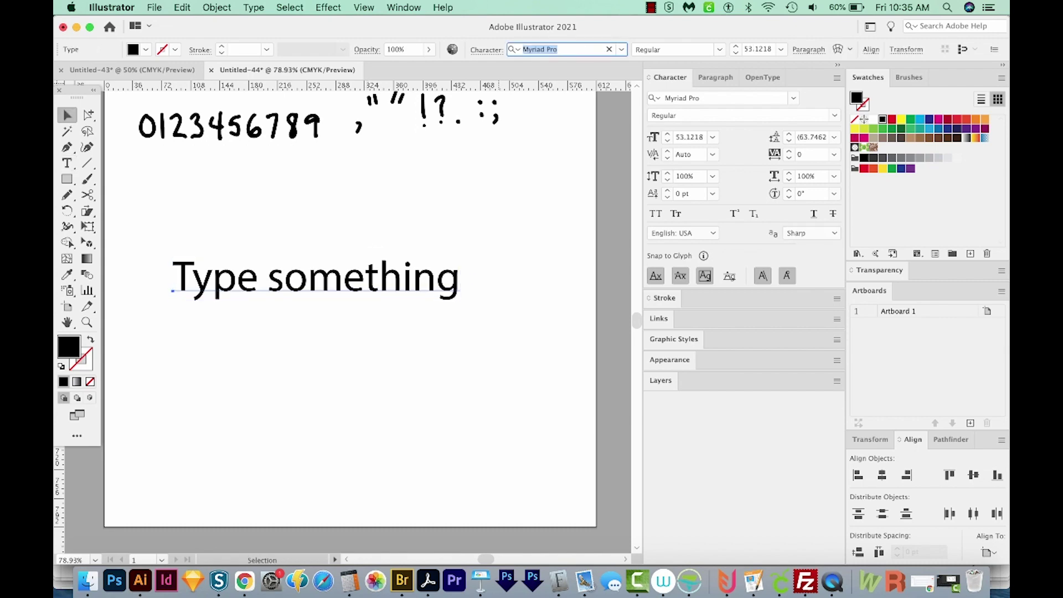
key(Return)
scroll(352, 385, up, 3)
drag(352, 385, 373, 368)
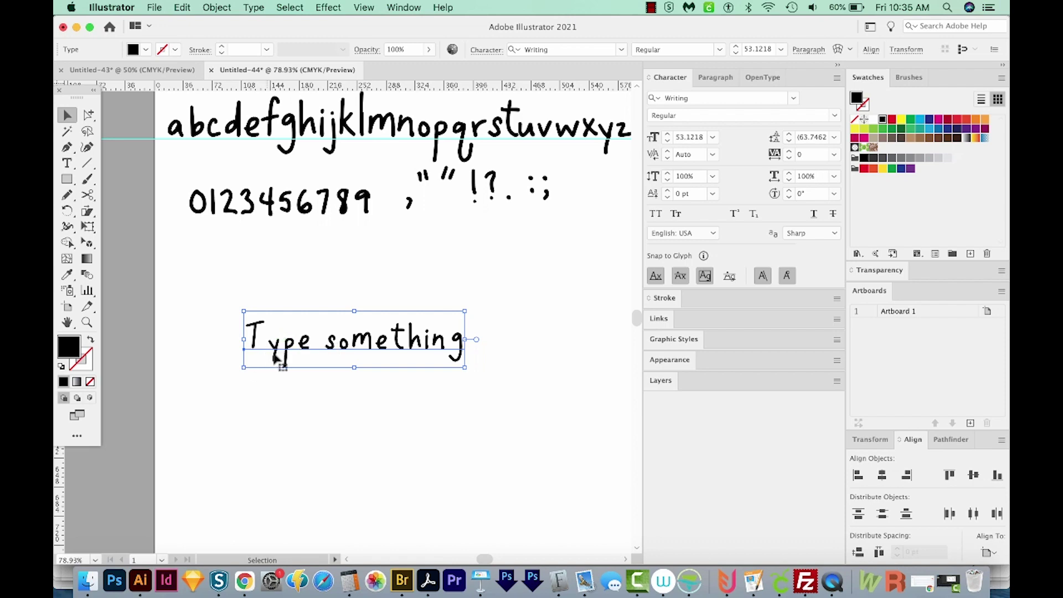
drag(396, 177, 356, 234)
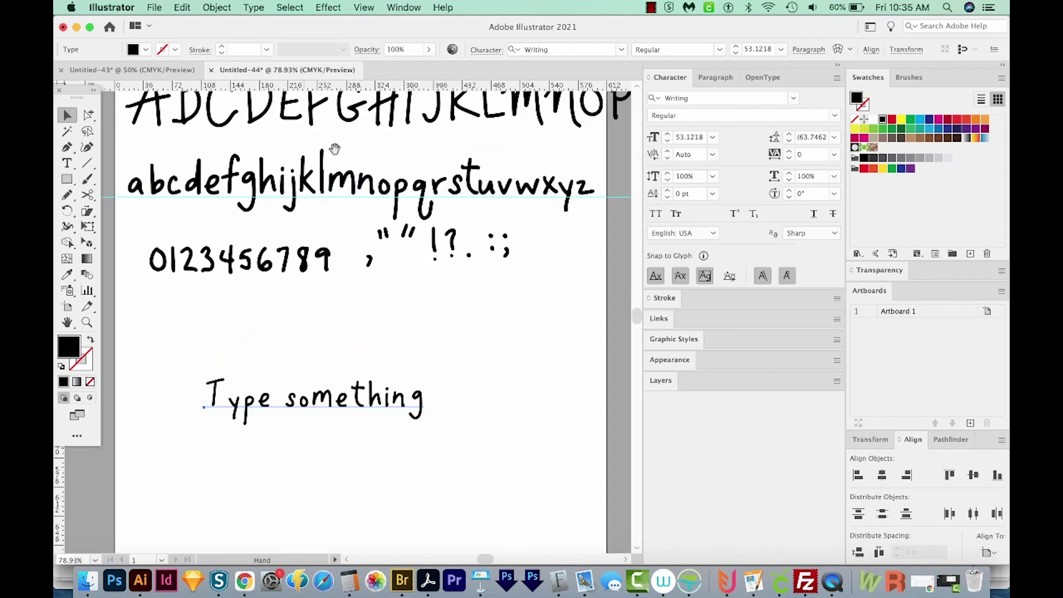
drag(322, 200, 346, 236)
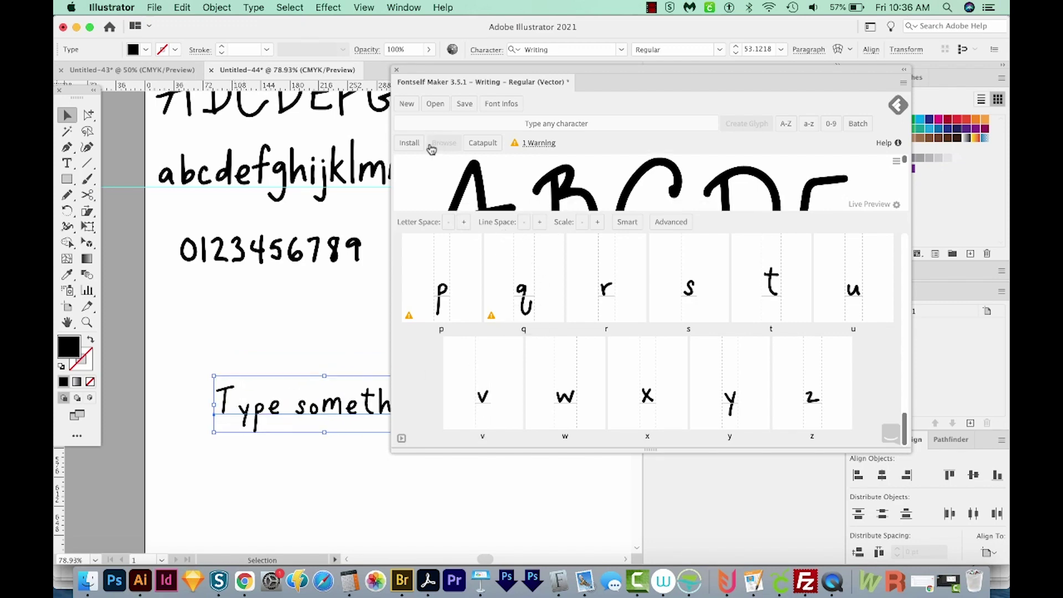
- Close the Fontself Maker panel to reveal the alphabet, digit and punctuation rows
click(585, 225)
click(397, 71)
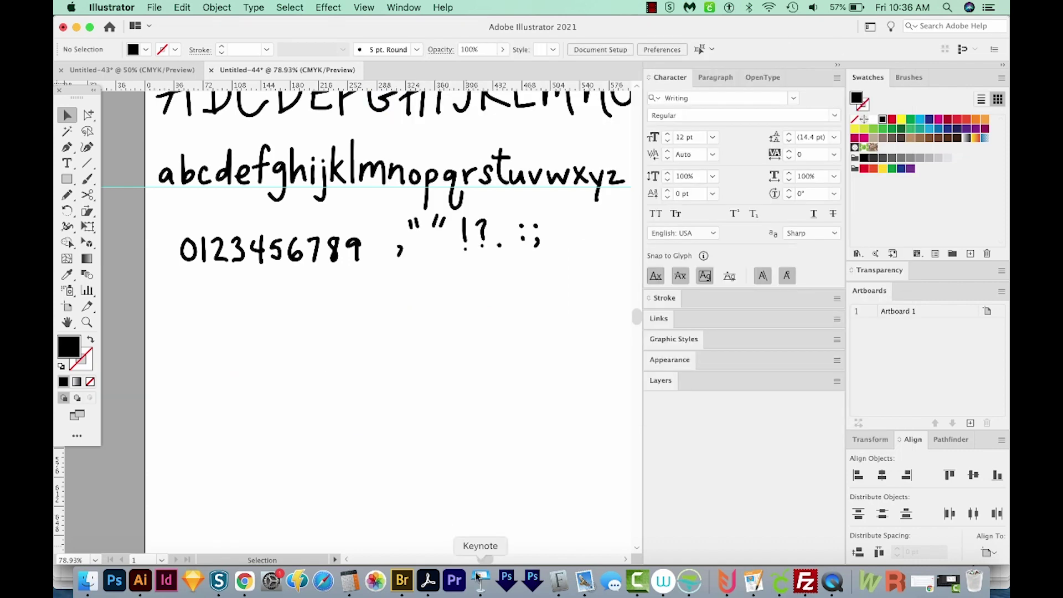